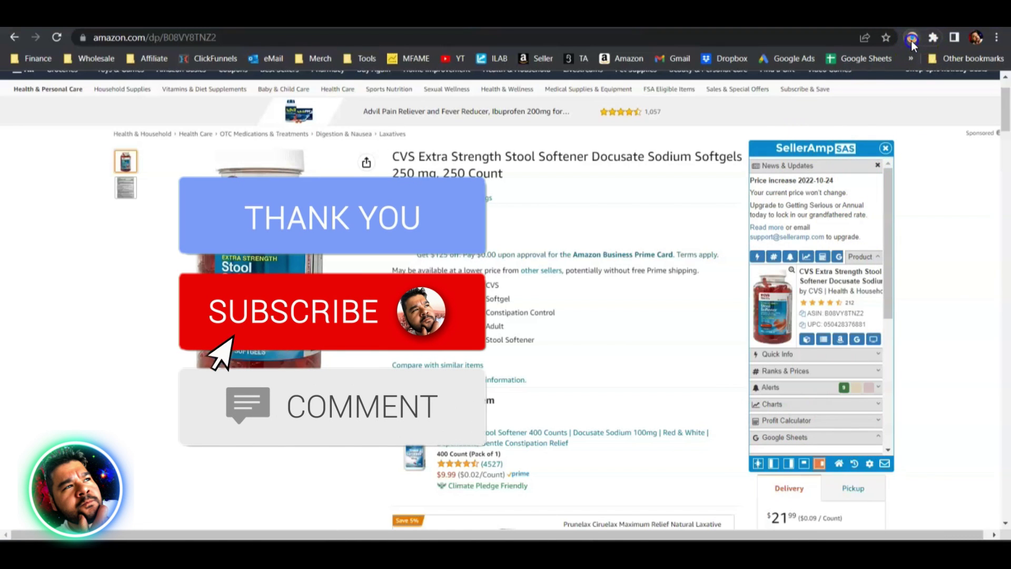
- Reload the SellerAmp SAS panel on the CVS Extra Strength Stool Softener product page
click(911, 40)
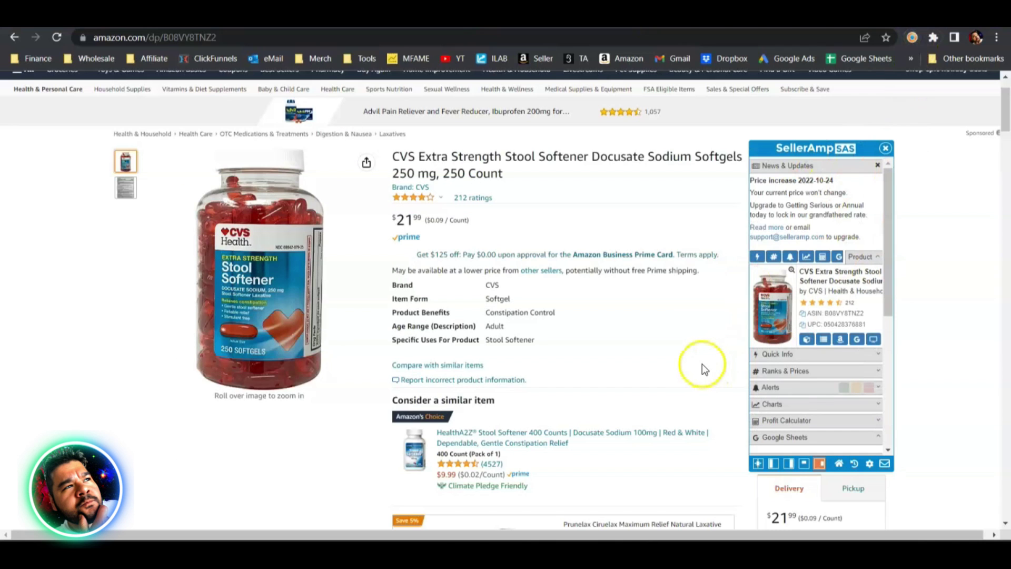
- Dock the SellerAmp panel against the right edge of the Amazon page
drag(892, 229, 886, 264)
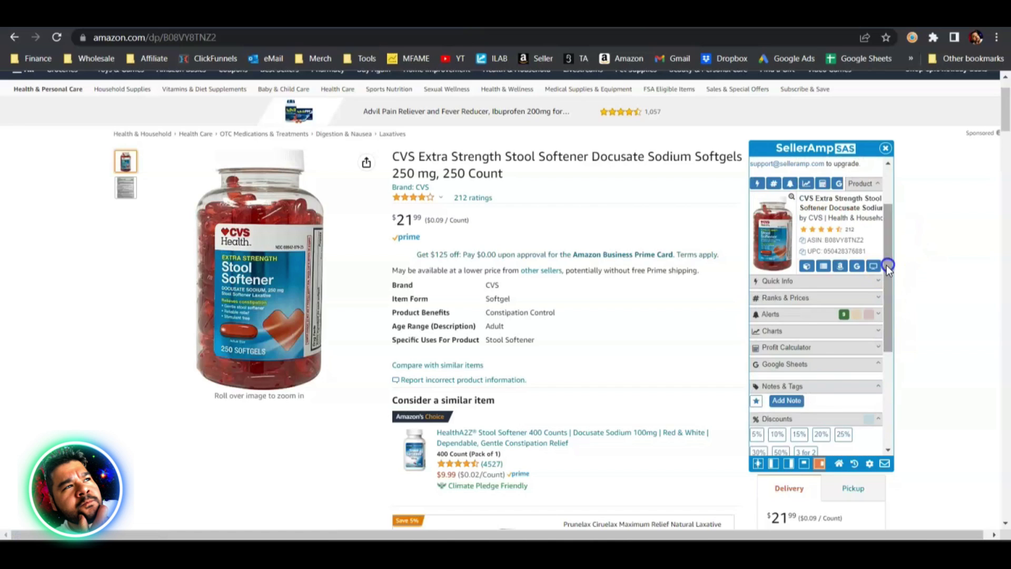
click(789, 463)
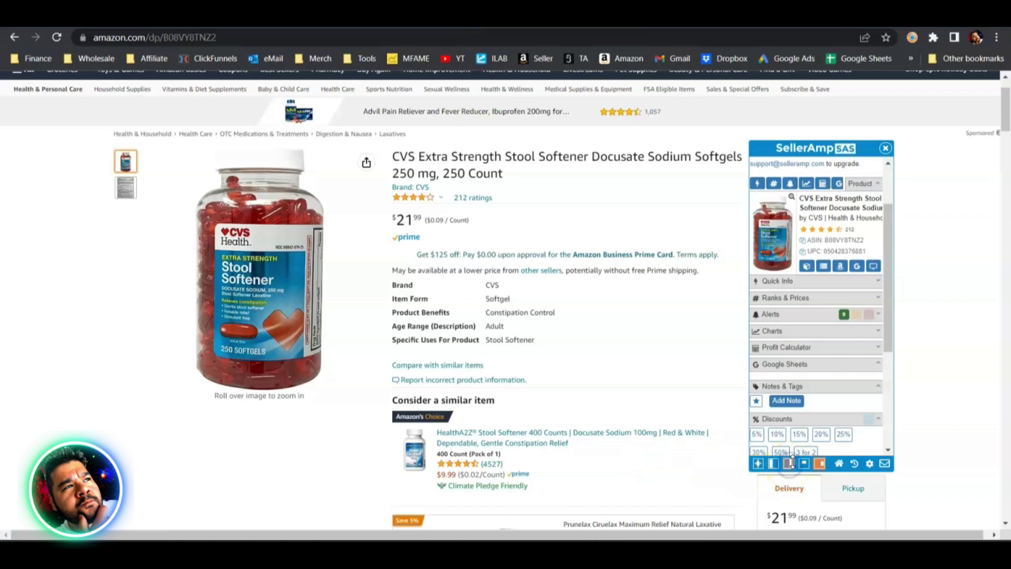
click(932, 96)
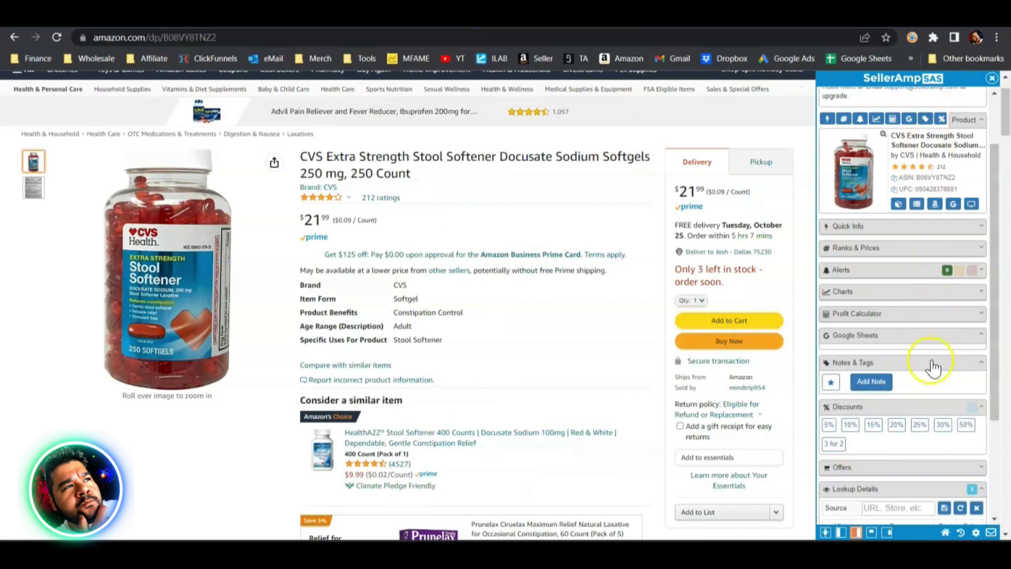
scroll(909, 326, up, 3)
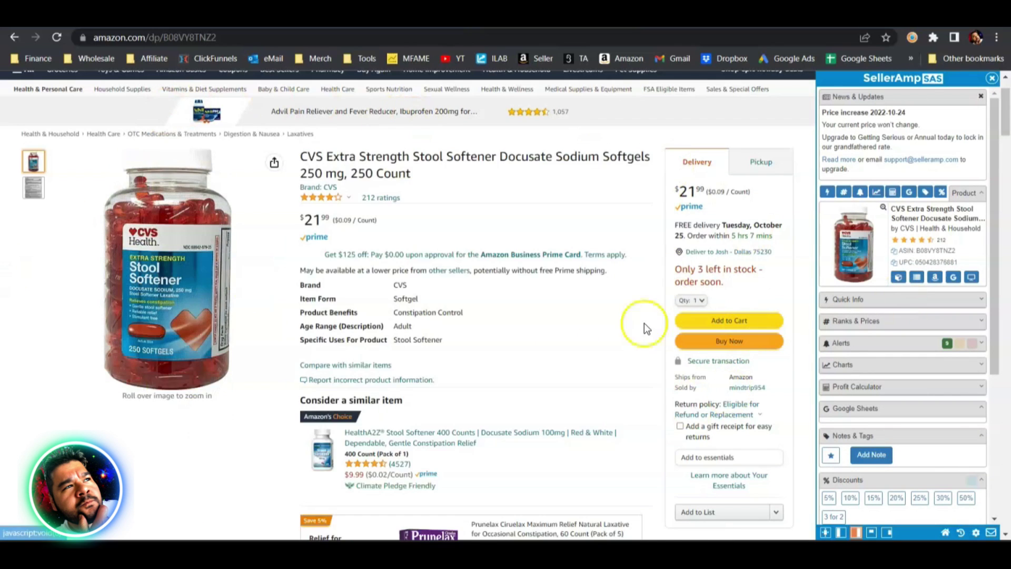
scroll(644, 324, down, 17)
scroll(580, 279, up, 16)
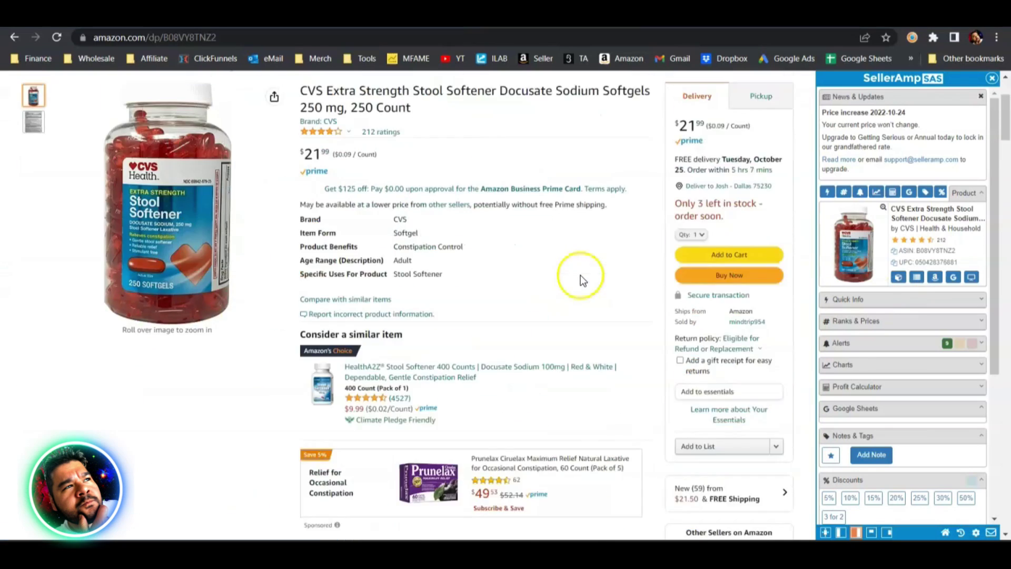
scroll(580, 275, up, 3)
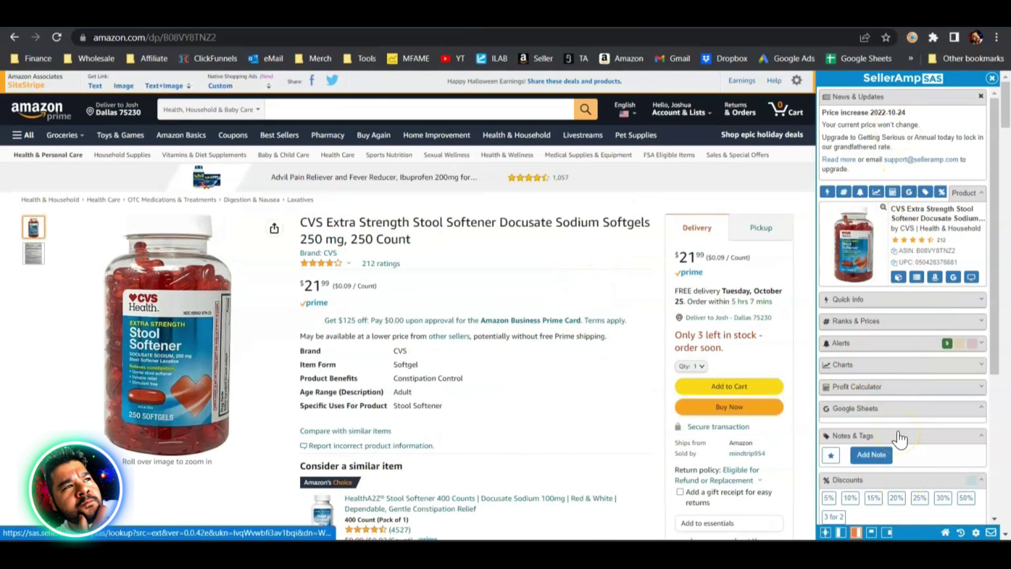
- Switch the panel to the wide popup layout centred over the page
click(870, 532)
scroll(754, 310, down, 2)
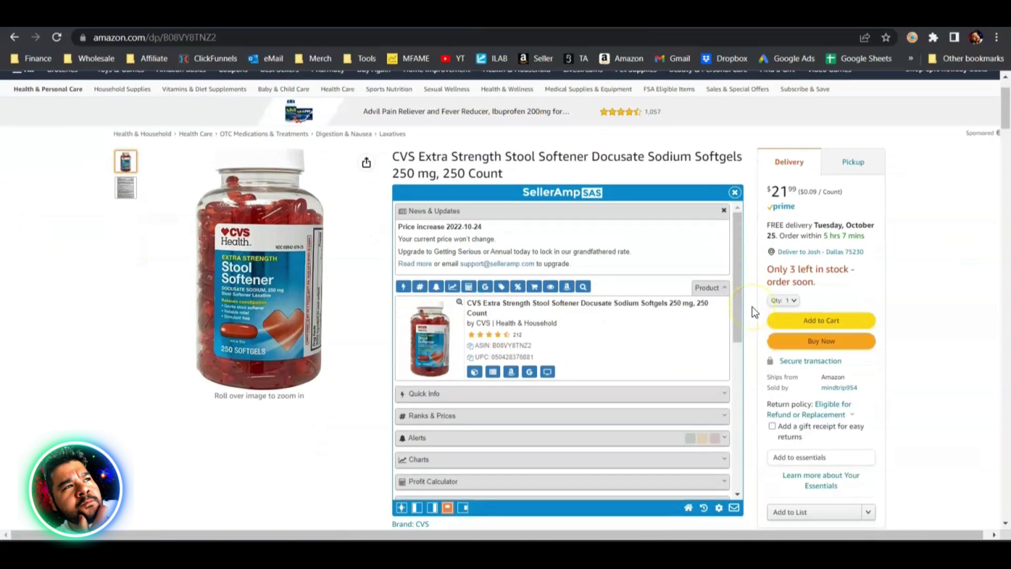
scroll(752, 310, down, 1)
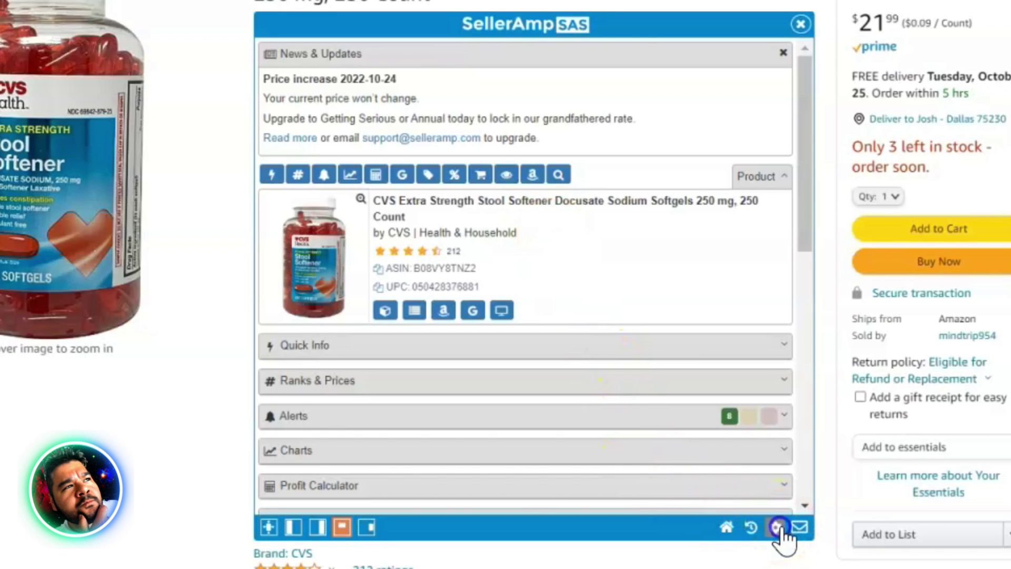
- In settings, set the Home Marketplace to amazon.com and scroll down to Buying Criteria
click(778, 526)
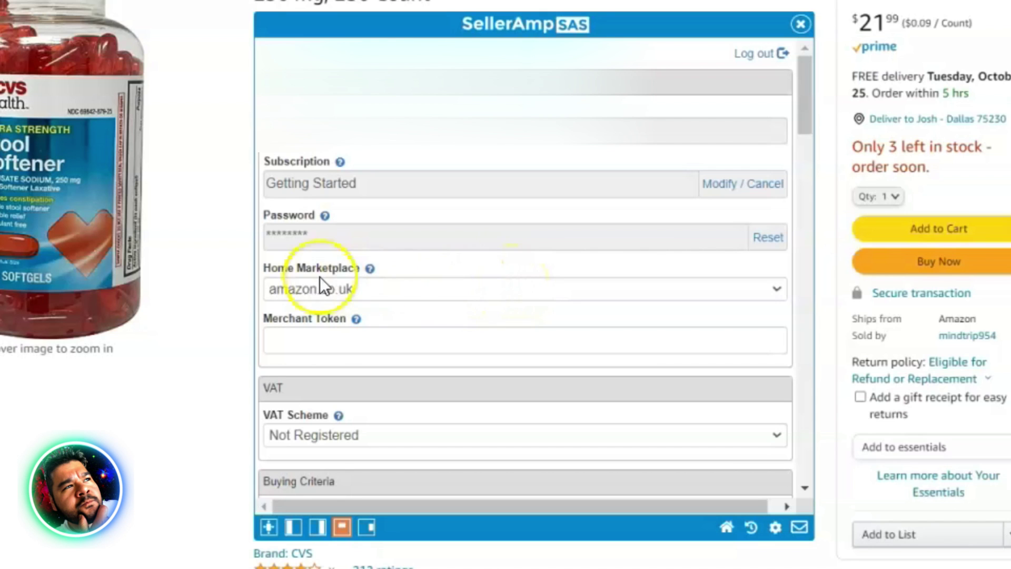
click(399, 297)
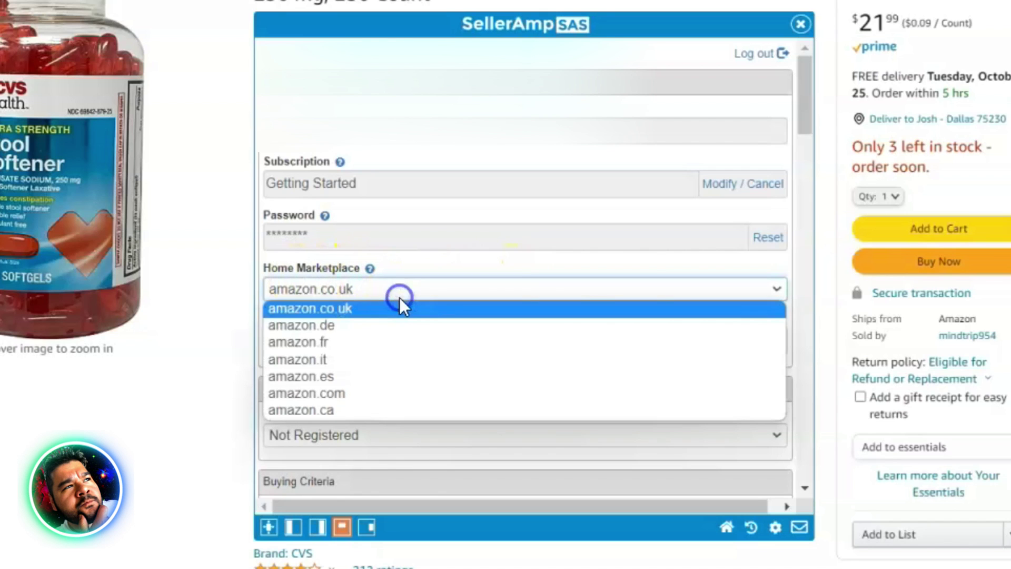
click(353, 395)
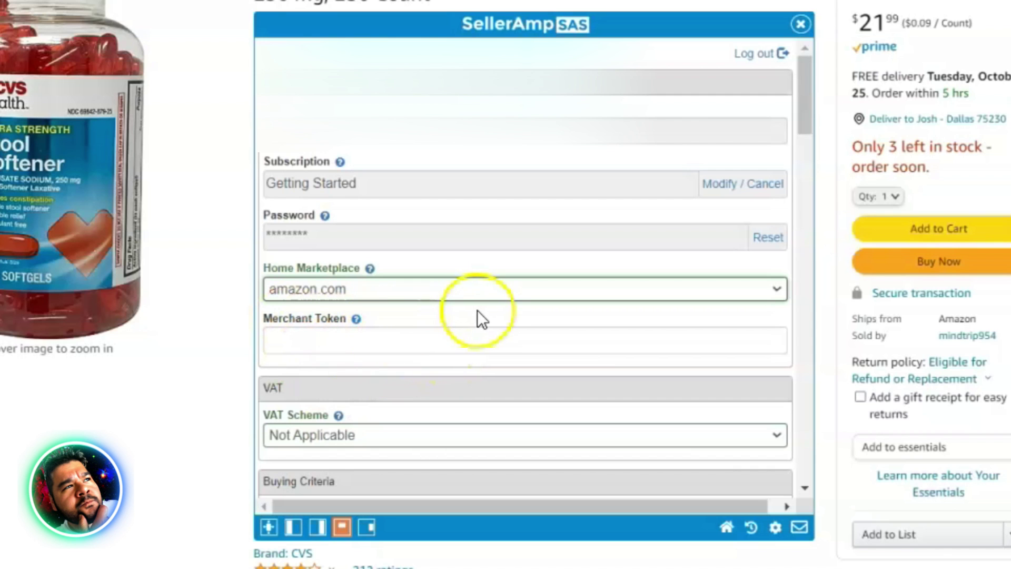
scroll(515, 293, down, 1)
scroll(515, 299, down, 3)
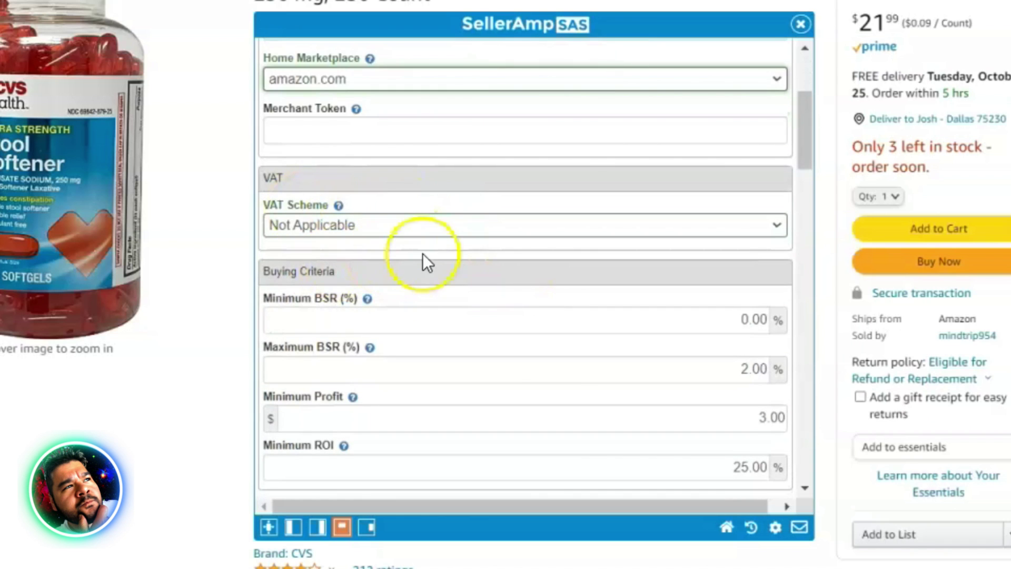
scroll(424, 253, down, 2)
scroll(431, 249, down, 2)
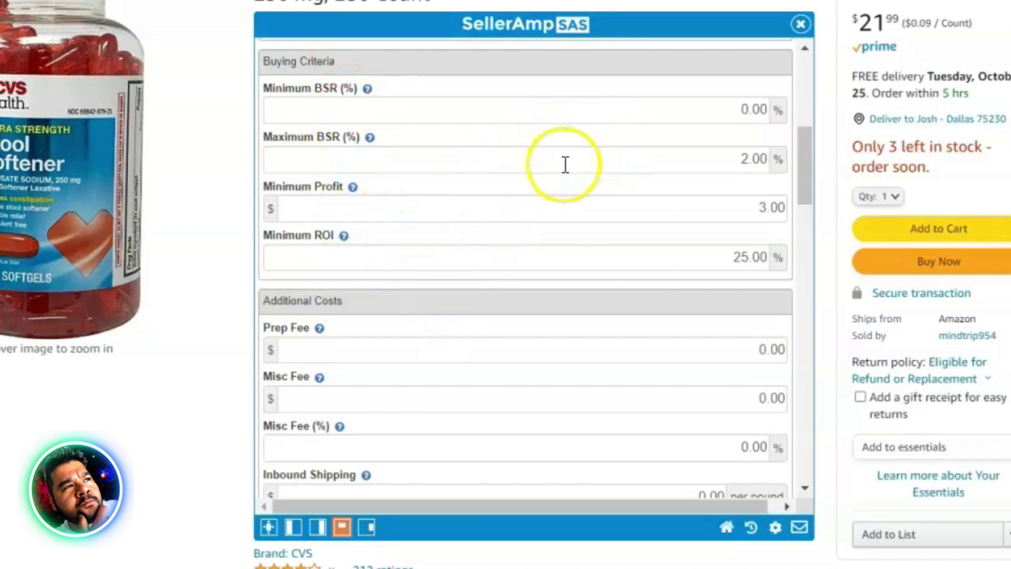
- Change Minimum Profit to 4.00 and Maximum BSR from 2% to 4.00%
drag(316, 136, 347, 139)
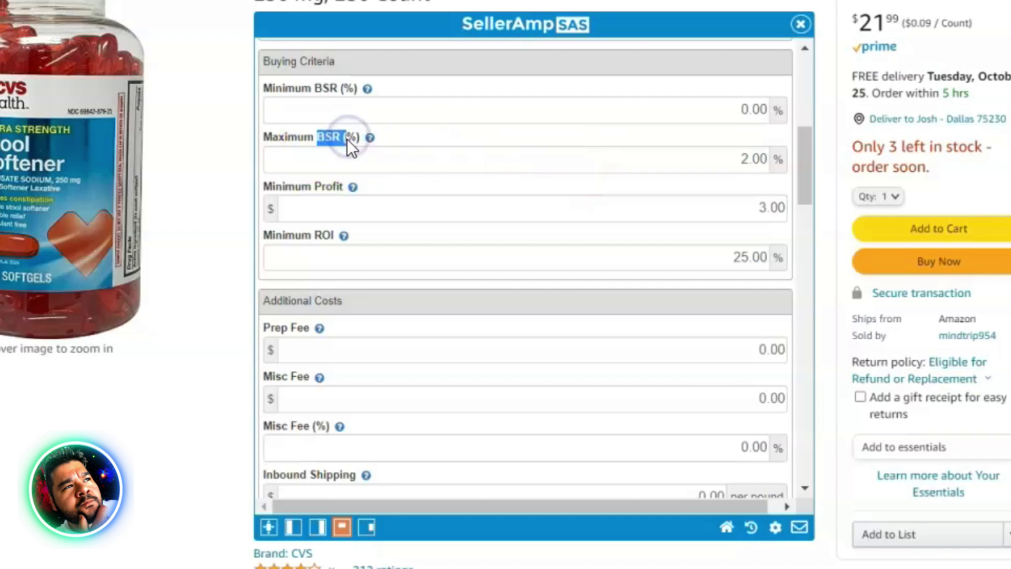
click(668, 213)
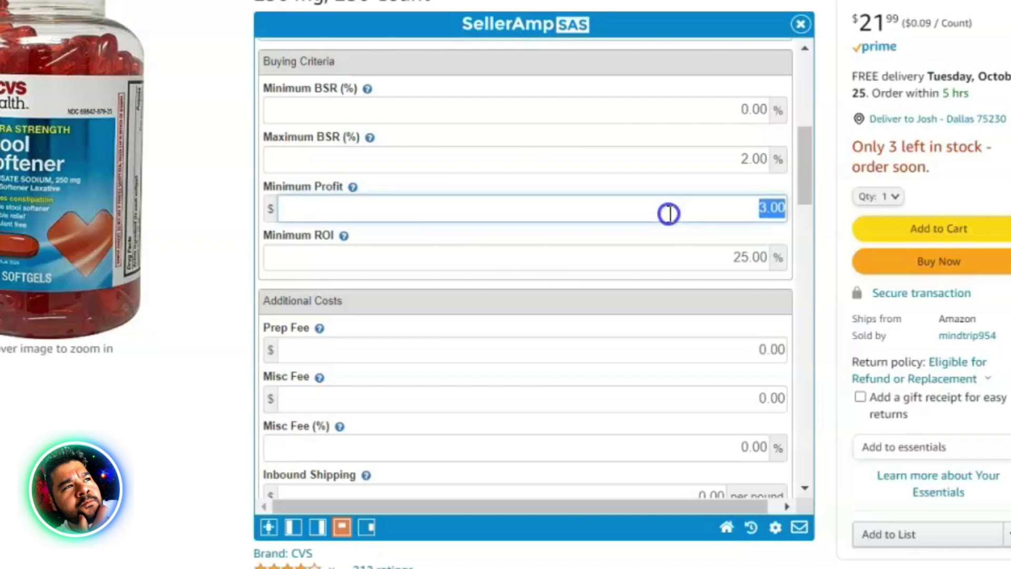
text(4)
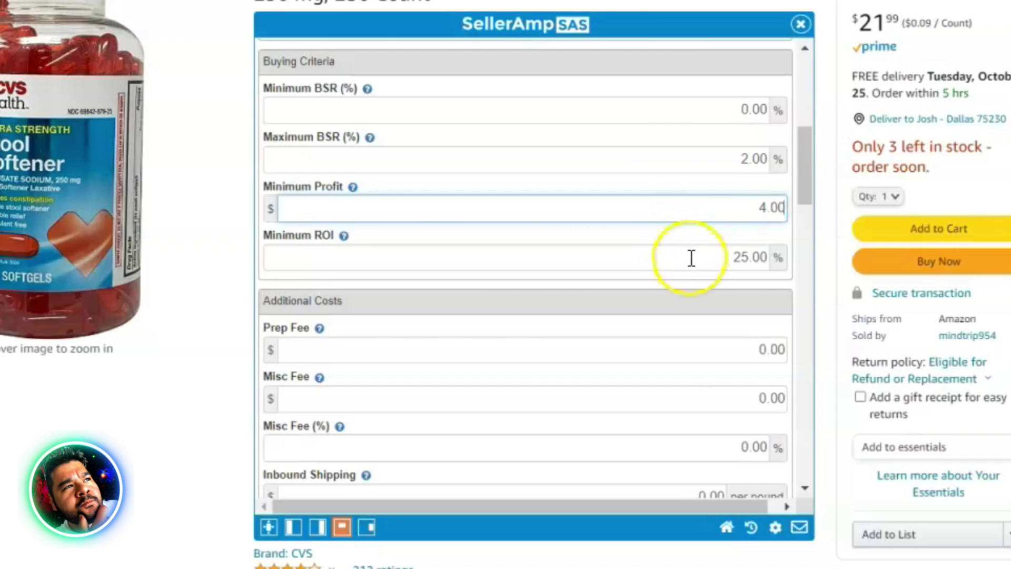
click(697, 259)
click(719, 168)
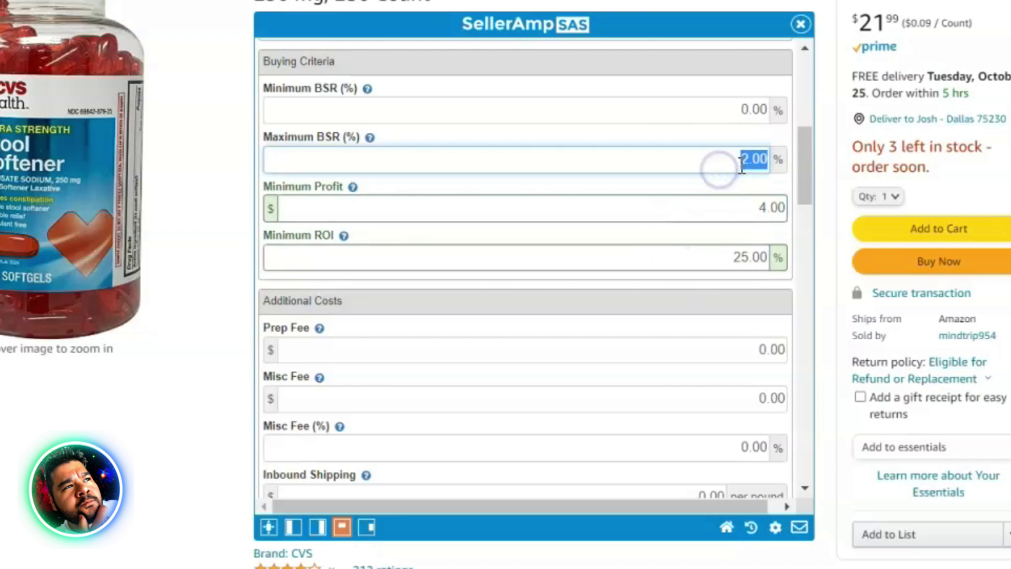
drag(746, 158, 735, 159)
text(4)
click(684, 179)
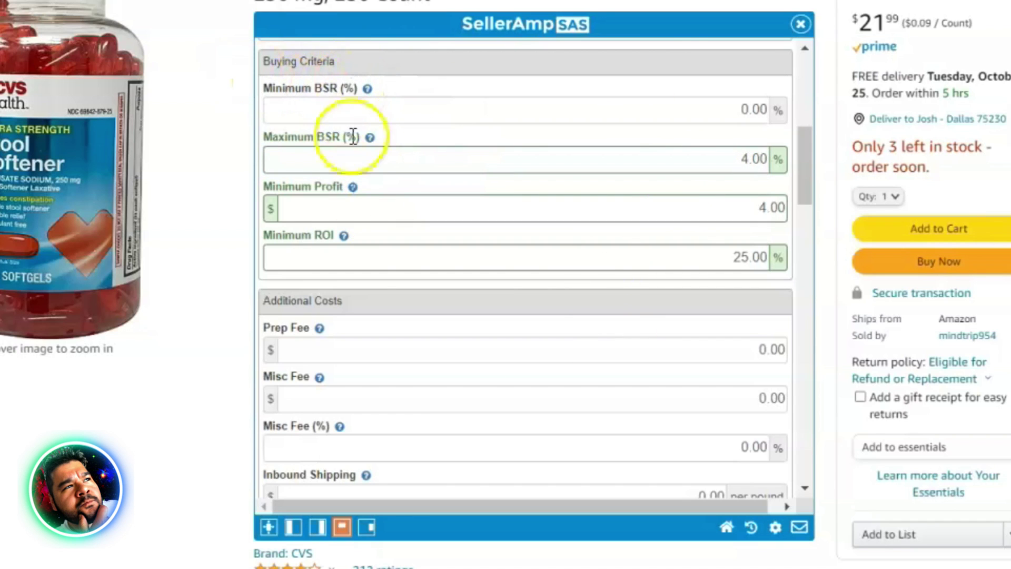
scroll(469, 295, down, 4)
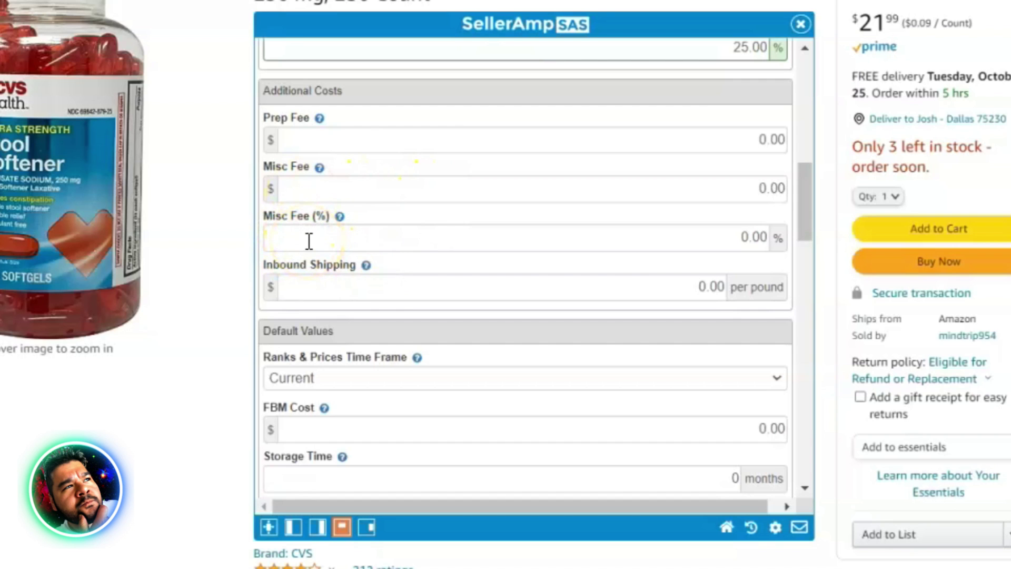
- Set the Misc Fee (%) additional cost to 8%
click(751, 238)
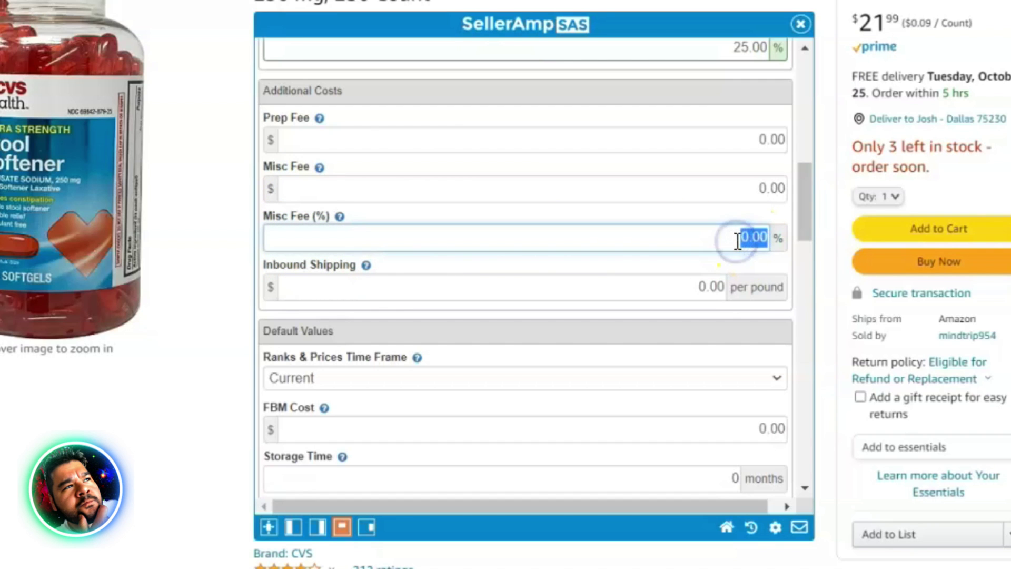
text(8)
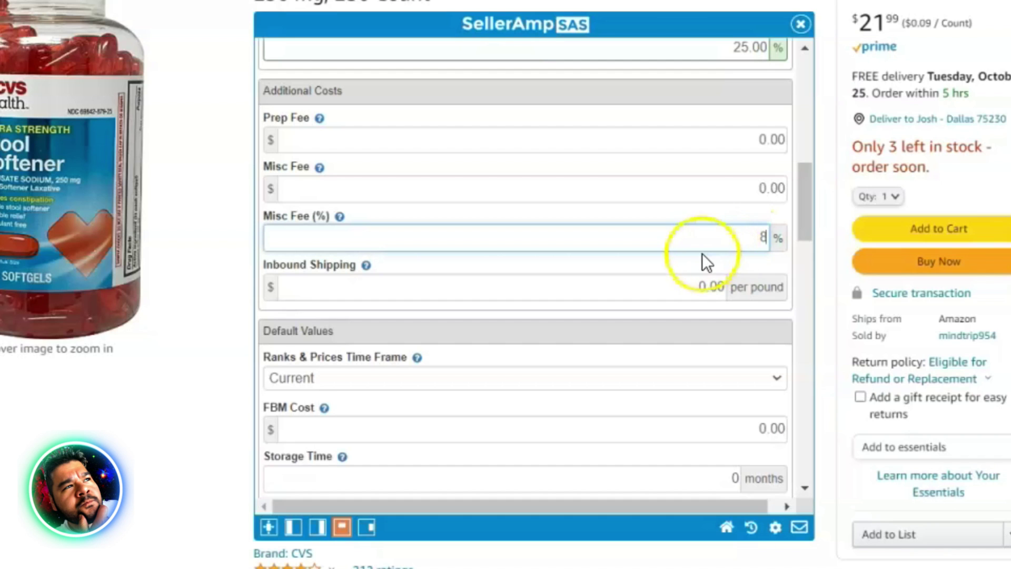
click(659, 264)
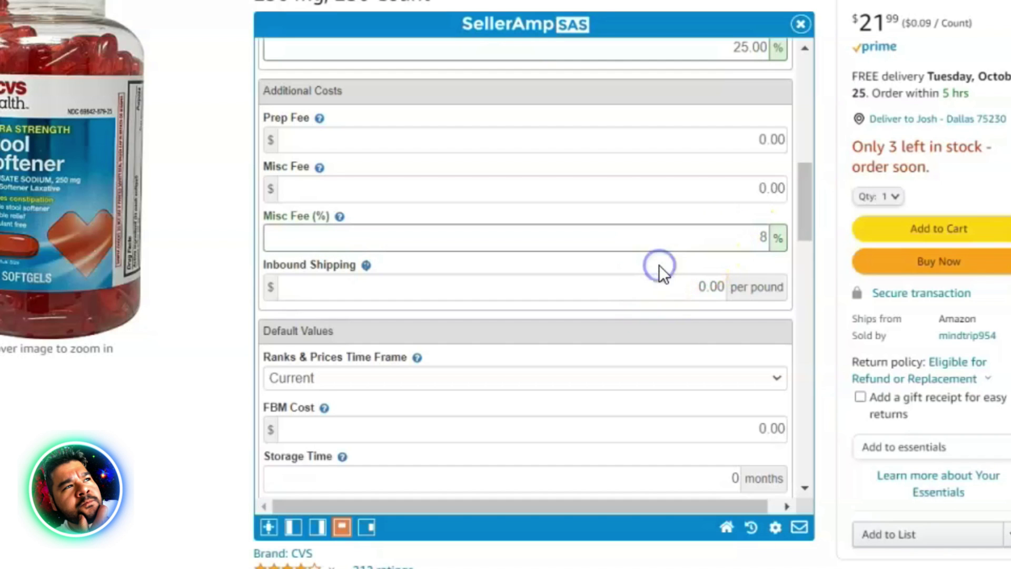
click(686, 237)
click(748, 246)
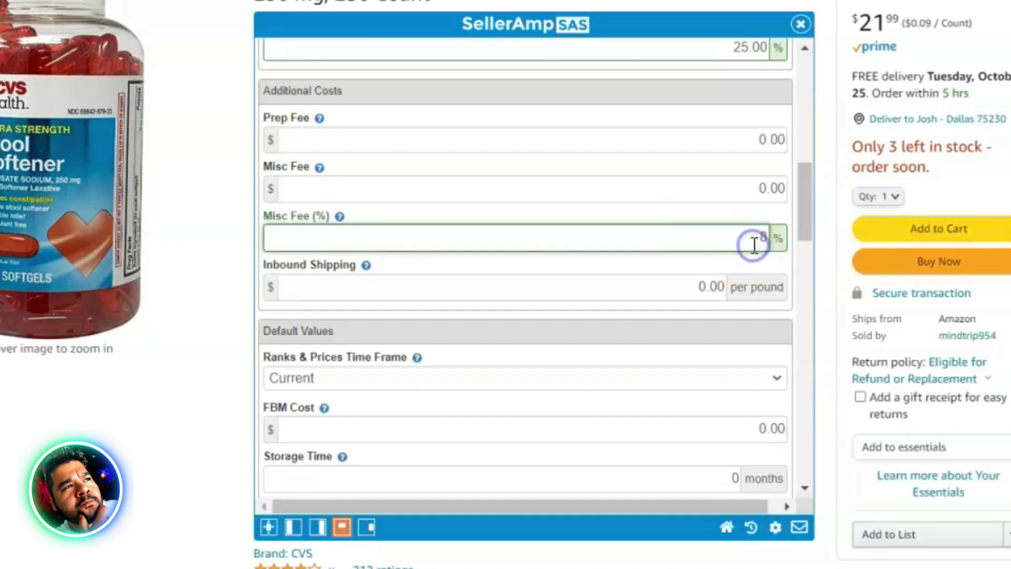
click(741, 261)
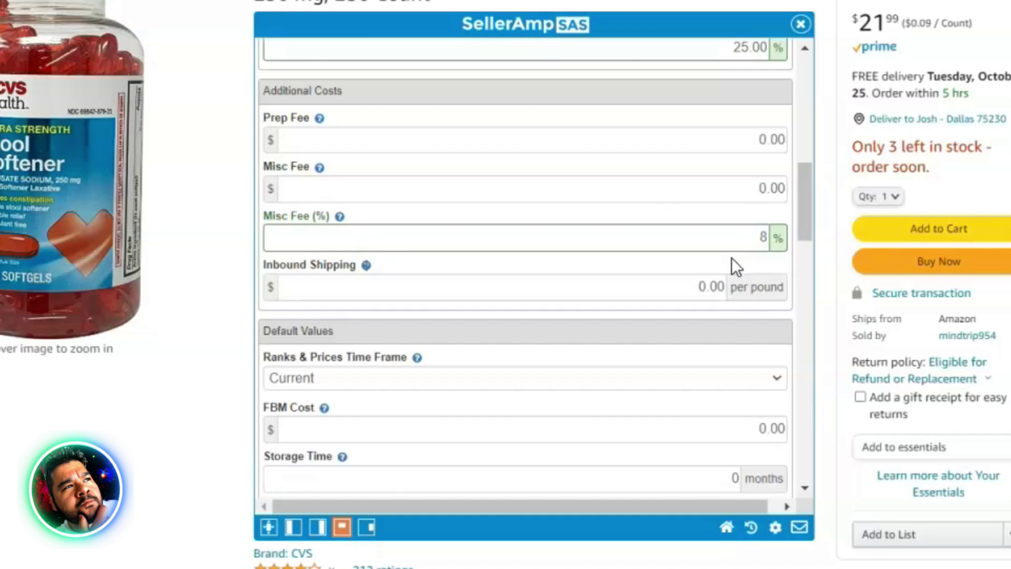
double_click(735, 240)
click(736, 242)
click(748, 261)
- Set Inbound Shipping to 0.40 per pound
double_click(708, 286)
key(BackSpace)
text(.40)
click(689, 261)
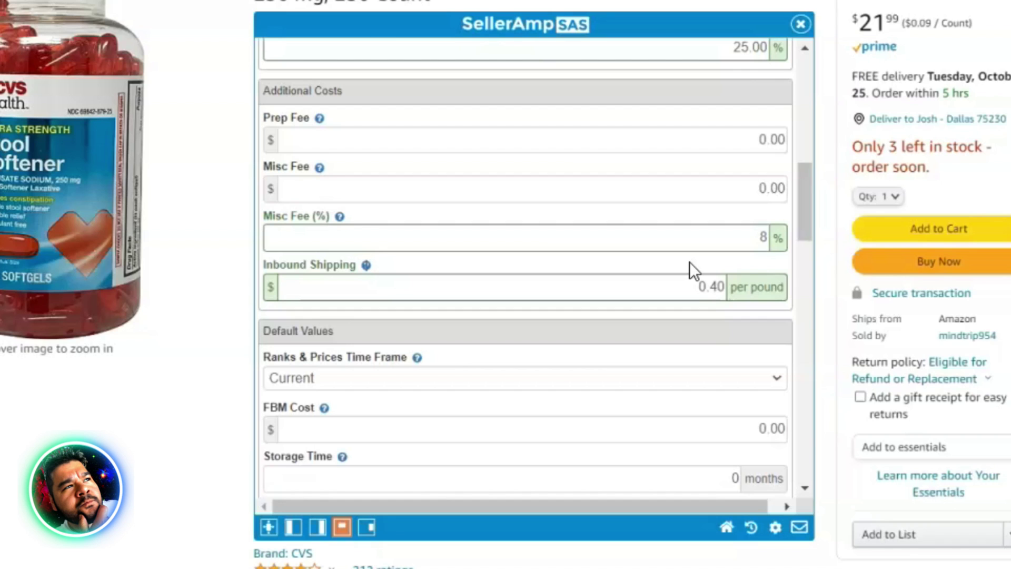
click(717, 246)
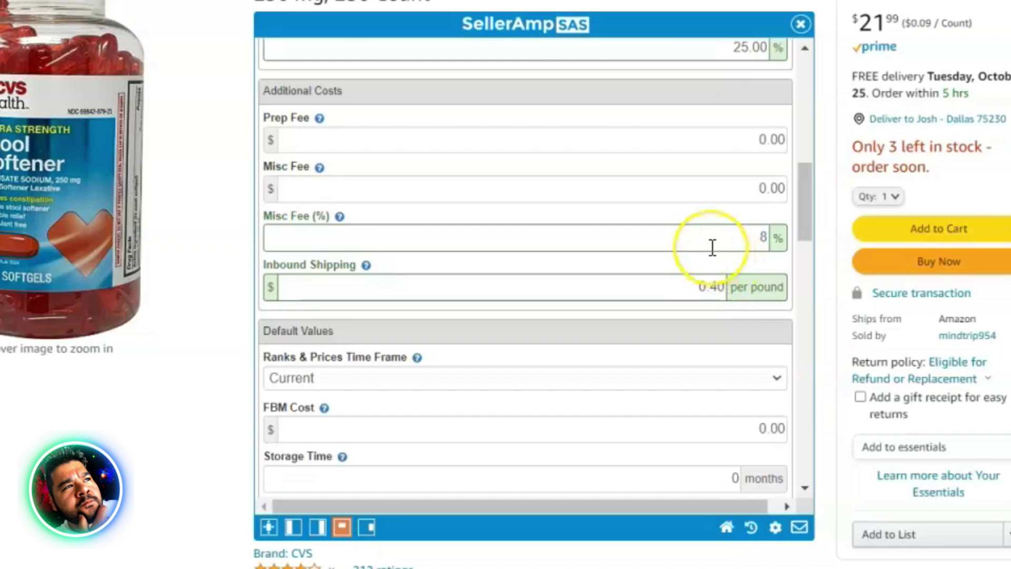
click(709, 289)
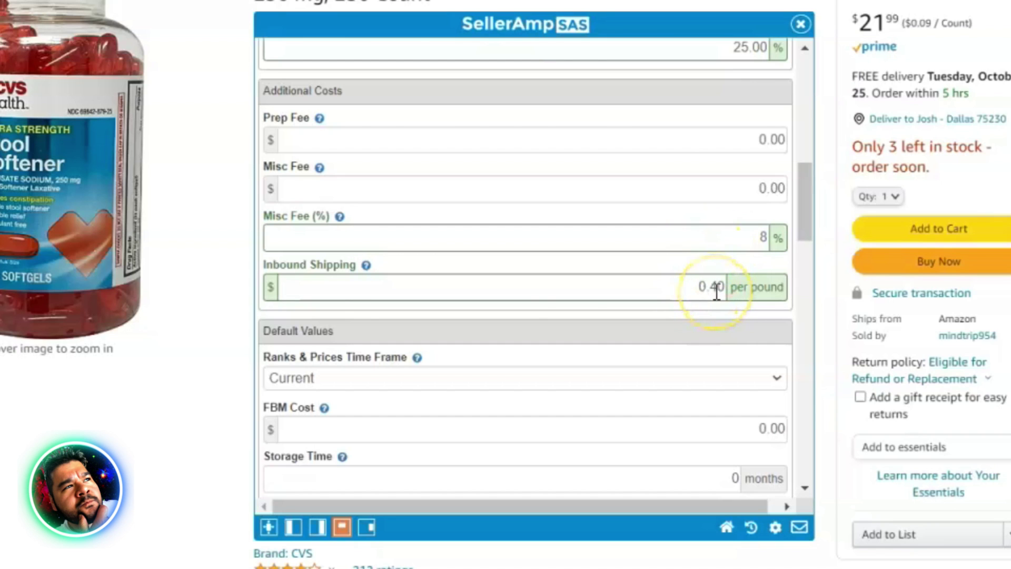
- Keep the Ranks & Prices Time Frame at 30 Day Average after reviewing its options
scroll(717, 292, down, 4)
drag(307, 225, 349, 225)
scroll(337, 216, down, 2)
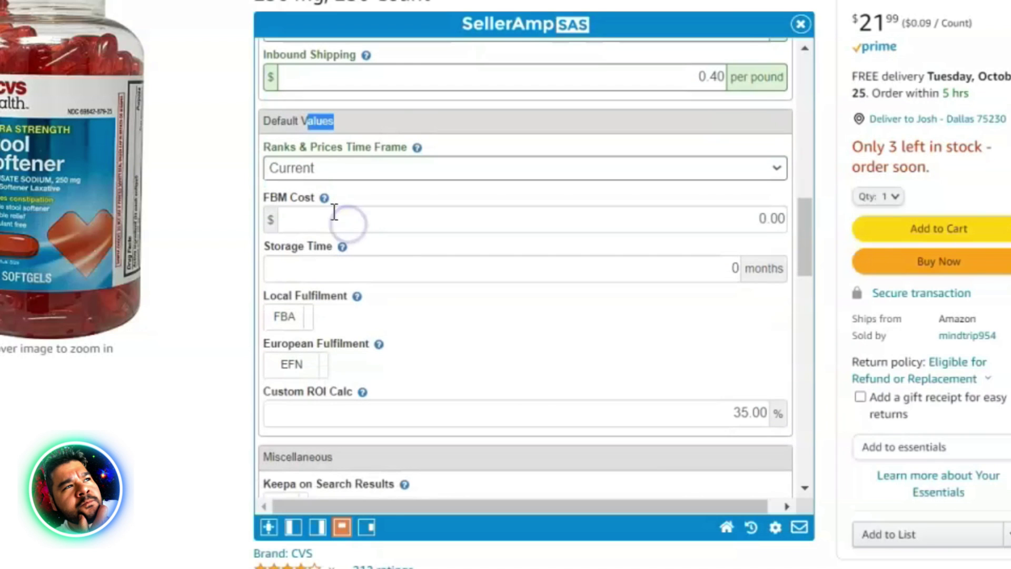
click(408, 154)
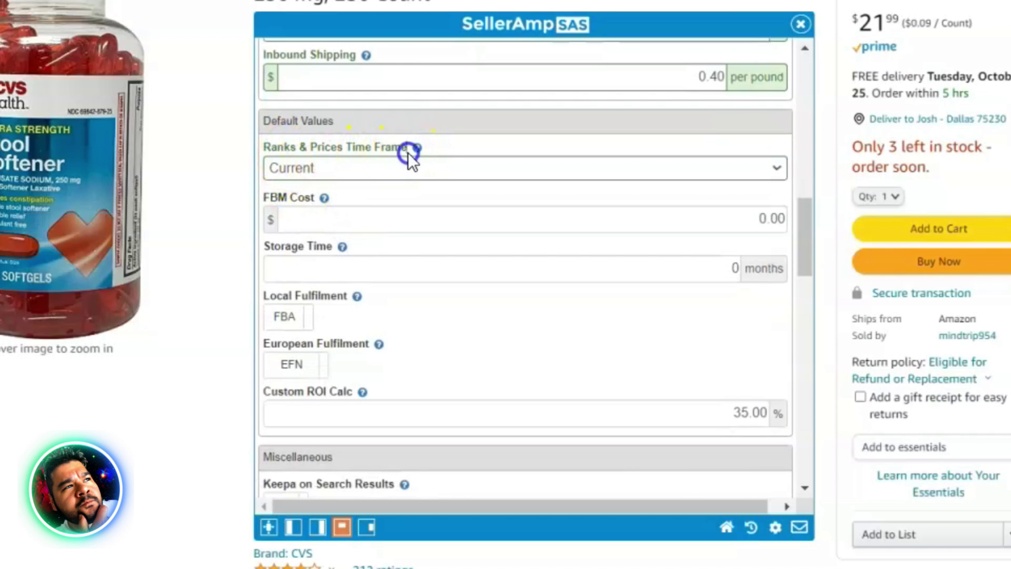
click(364, 206)
click(377, 198)
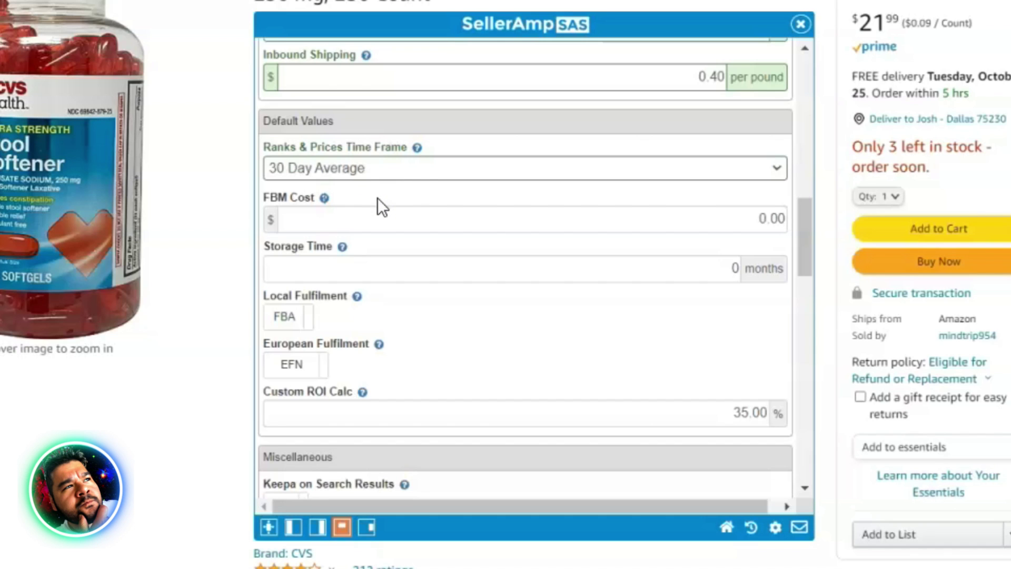
click(390, 172)
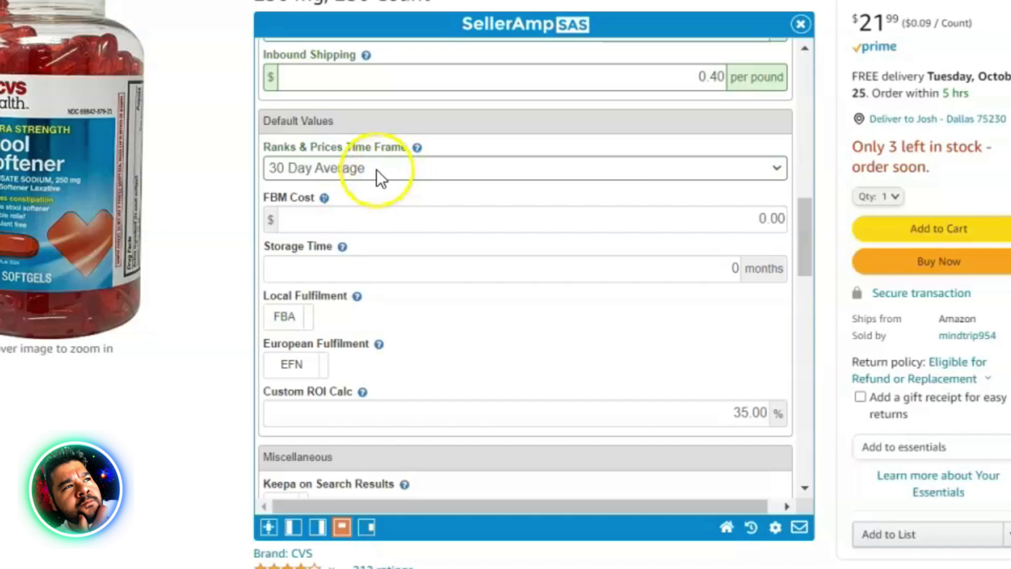
click(375, 170)
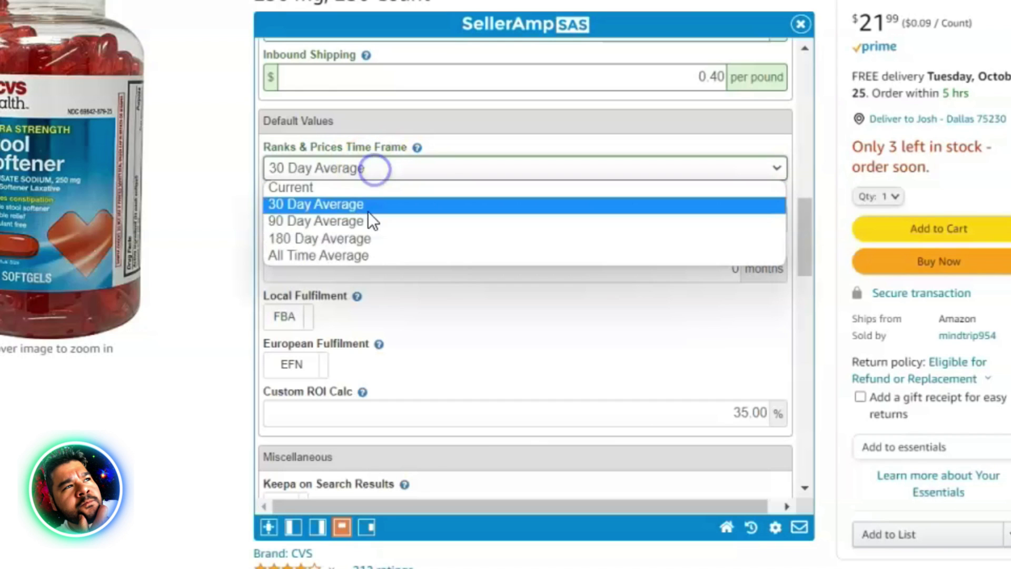
click(409, 208)
click(402, 189)
click(255, 208)
click(308, 219)
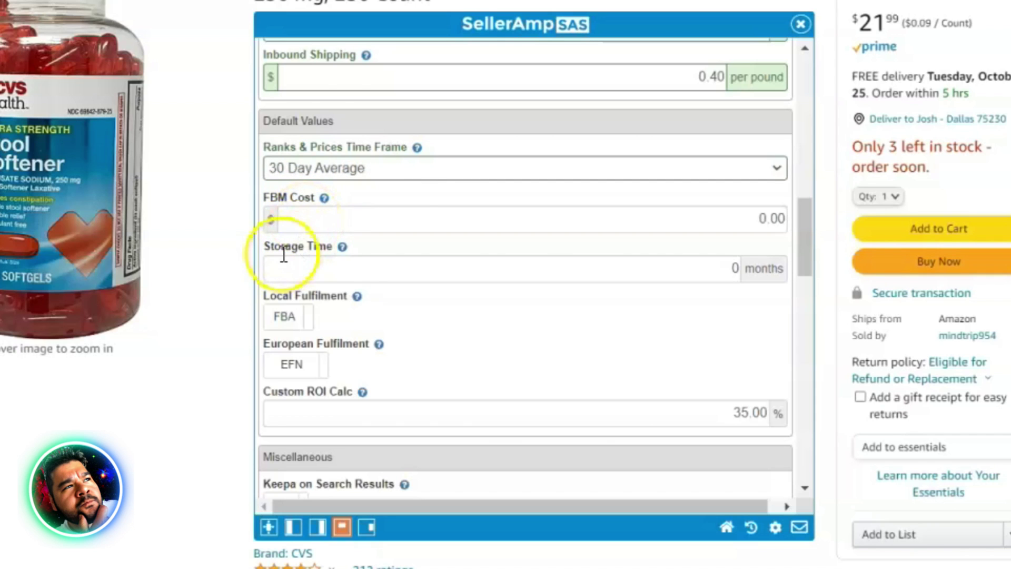
- Change the default Storage Time to 1 month
double_click(736, 267)
text(1)
click(747, 269)
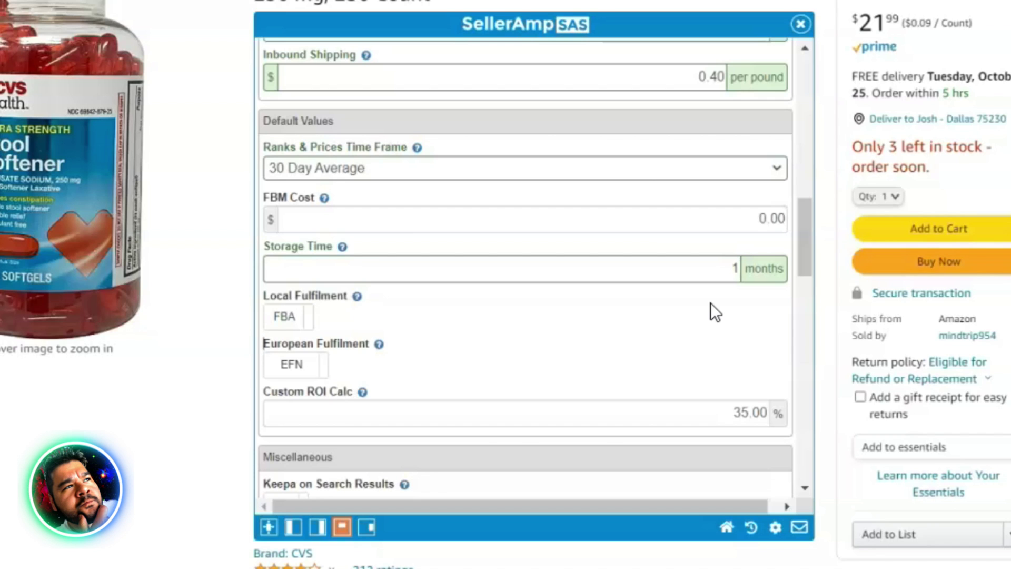
click(704, 273)
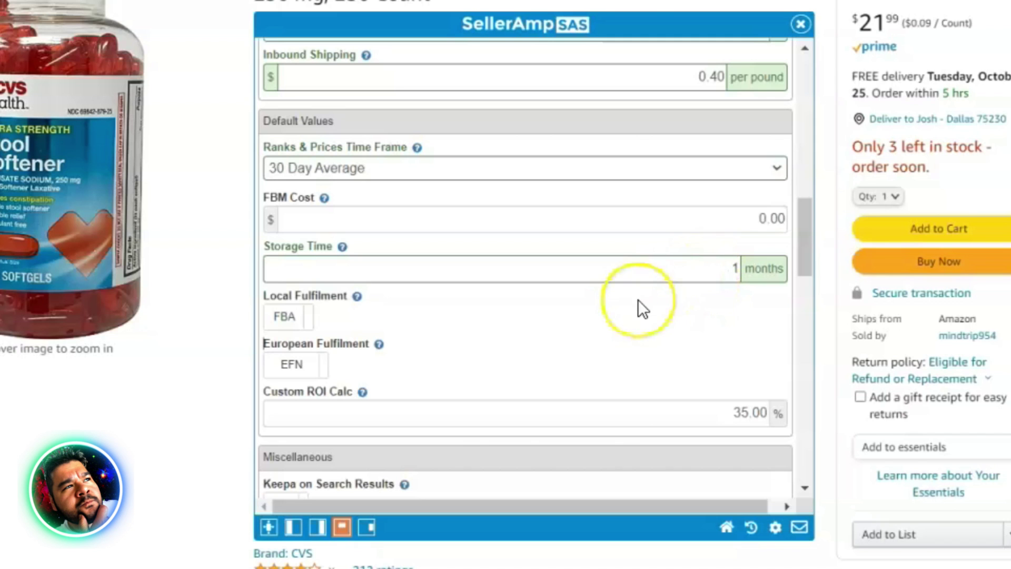
- Set Custom ROI Calc to 25.00%, and switch Dark Mode on briefly before turning it off
scroll(637, 299, down, 2)
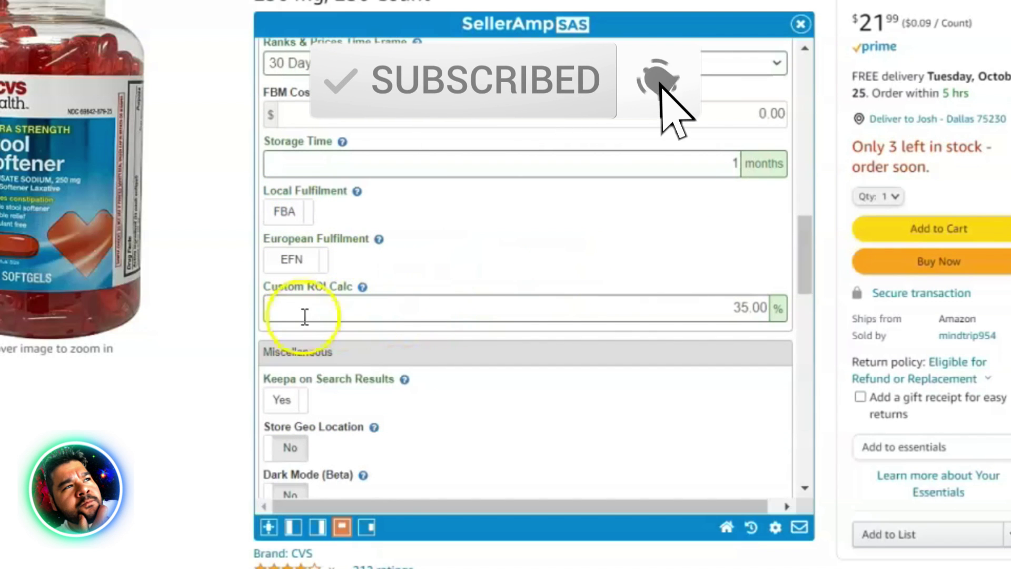
double_click(743, 302)
text(25.00)
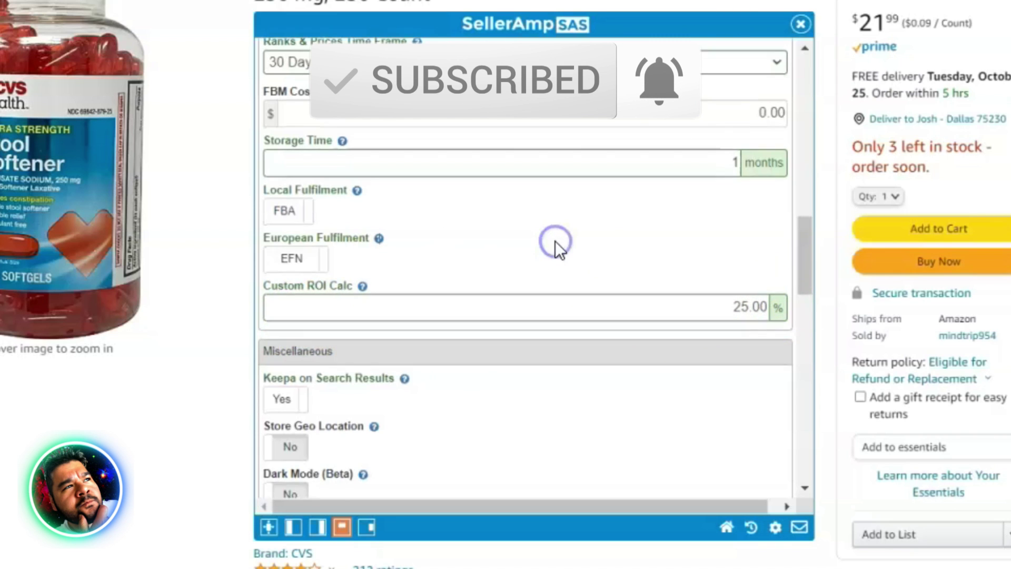
scroll(554, 242, down, 4)
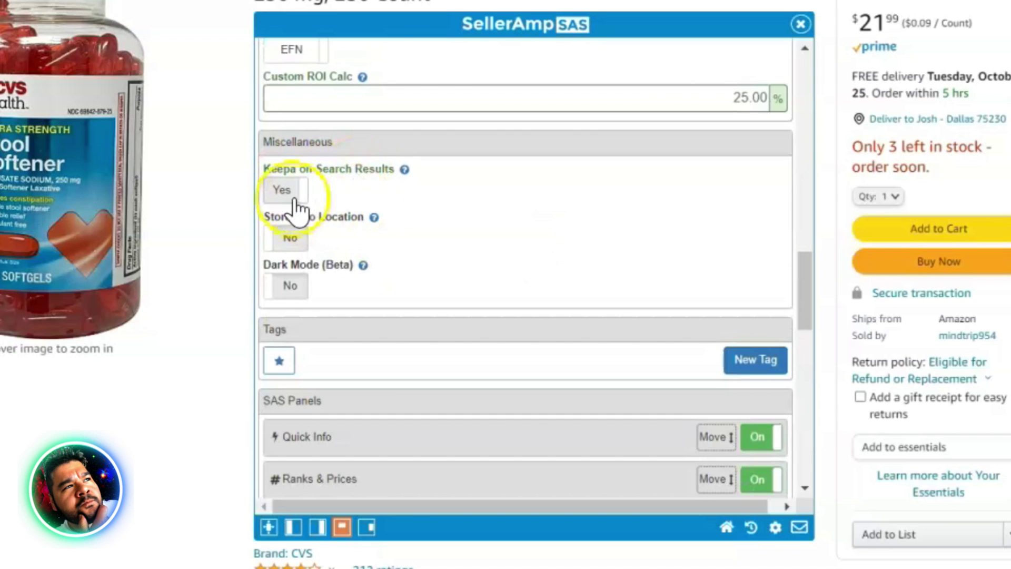
click(290, 287)
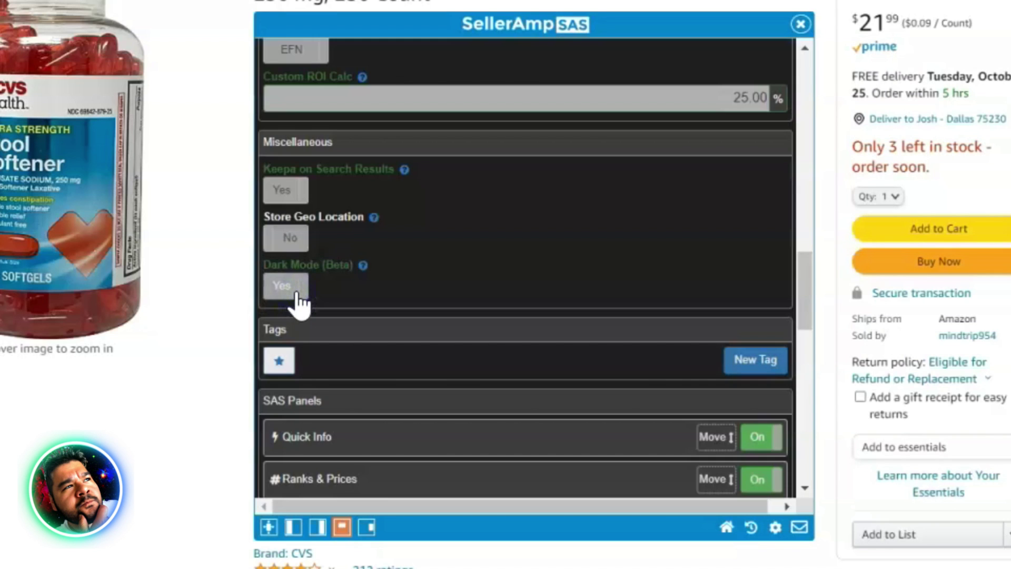
click(298, 295)
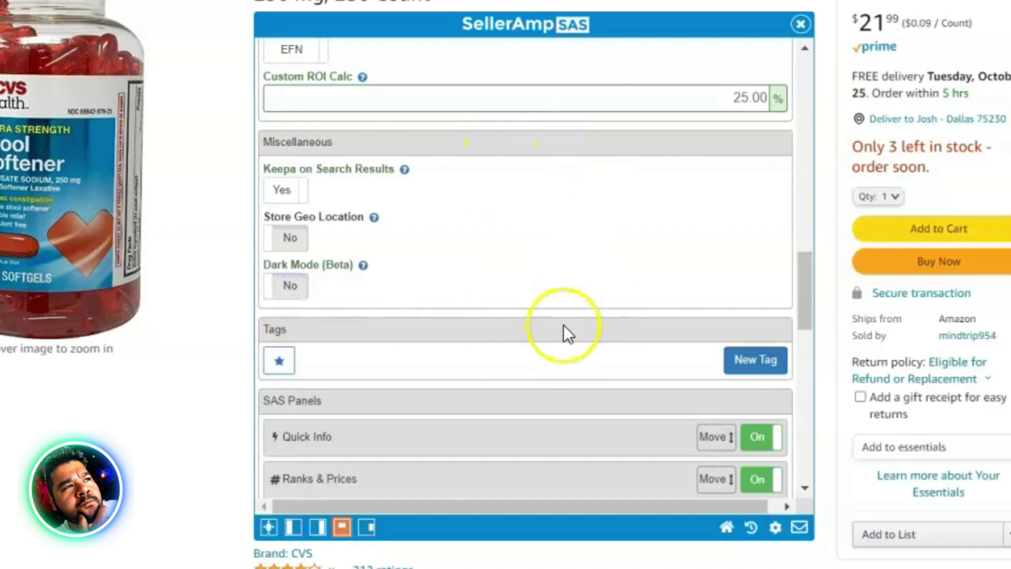
- Move the Alerts panel to the top of the SAS Panels list
scroll(483, 308, down, 6)
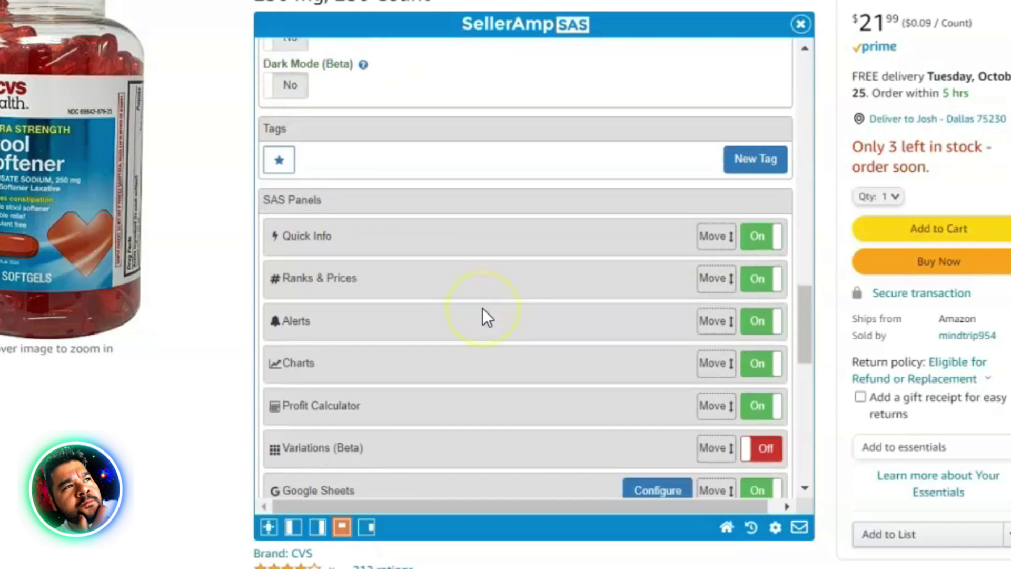
scroll(461, 198, down, 10)
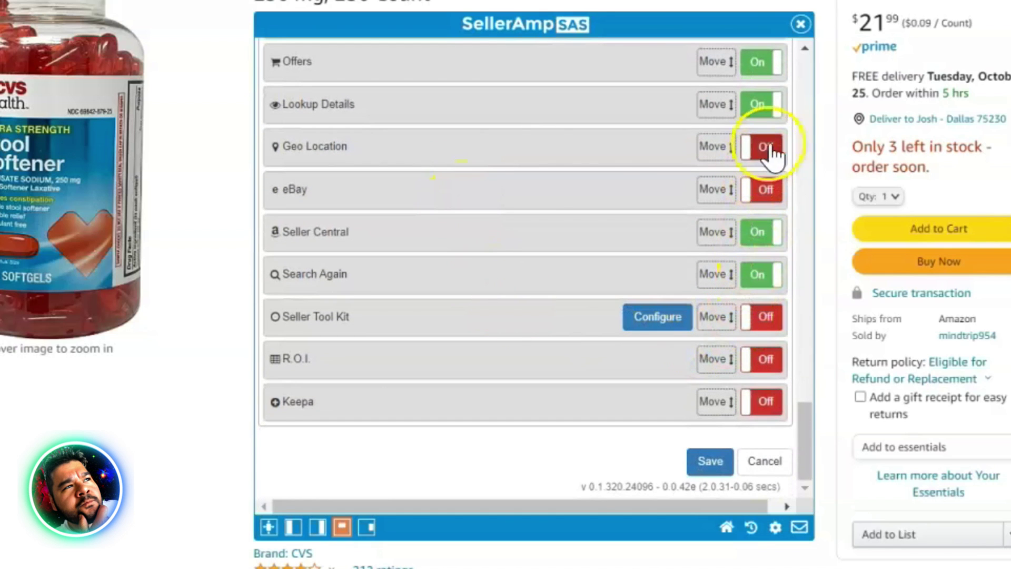
scroll(447, 422, up, 2)
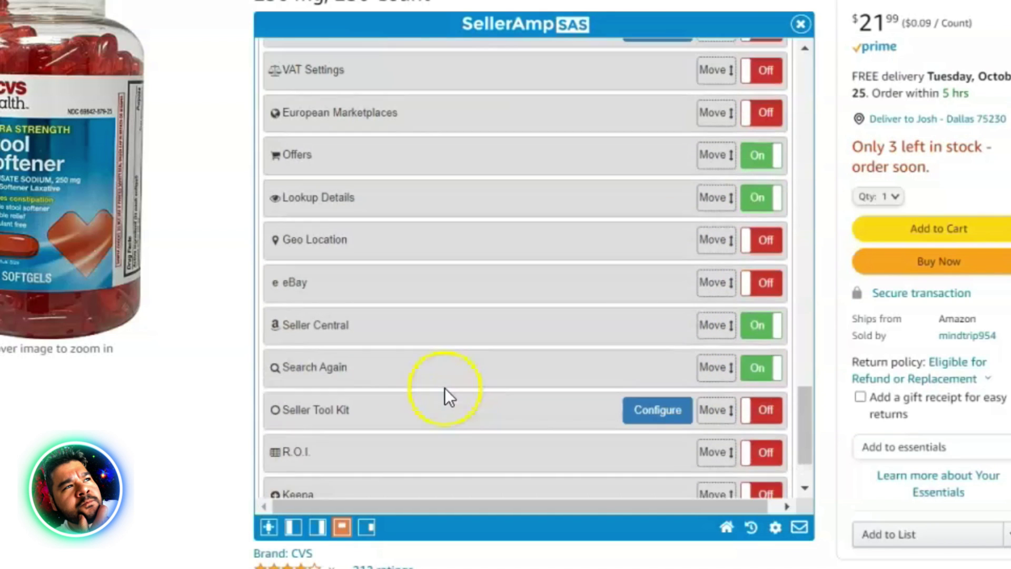
scroll(391, 435, up, 6)
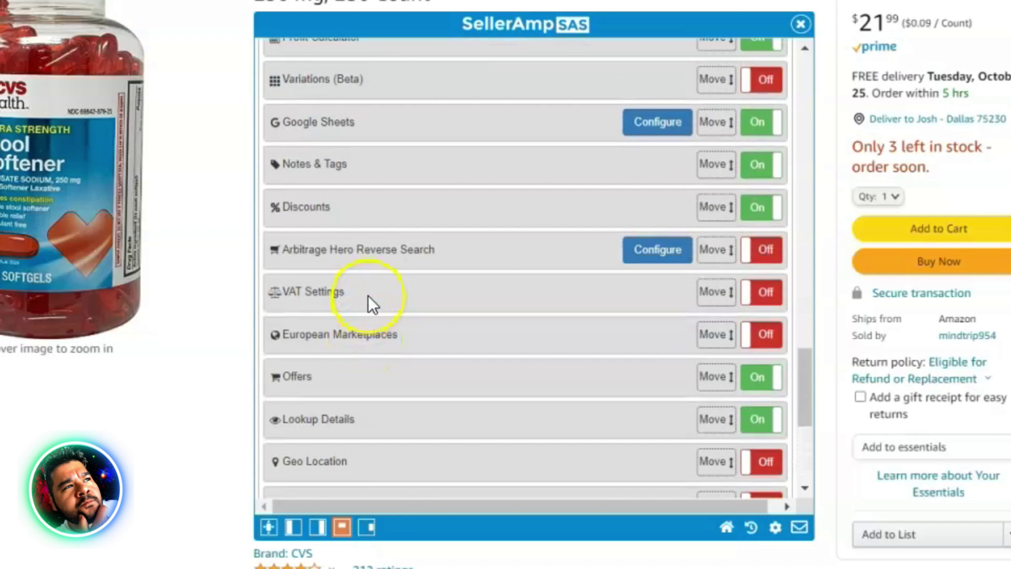
scroll(370, 298, up, 4)
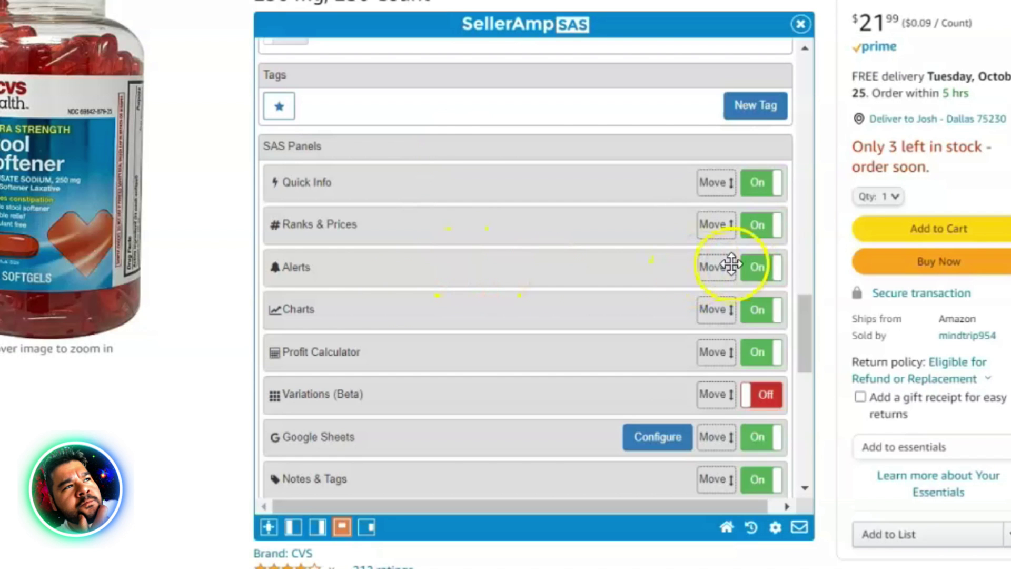
drag(713, 265, 712, 183)
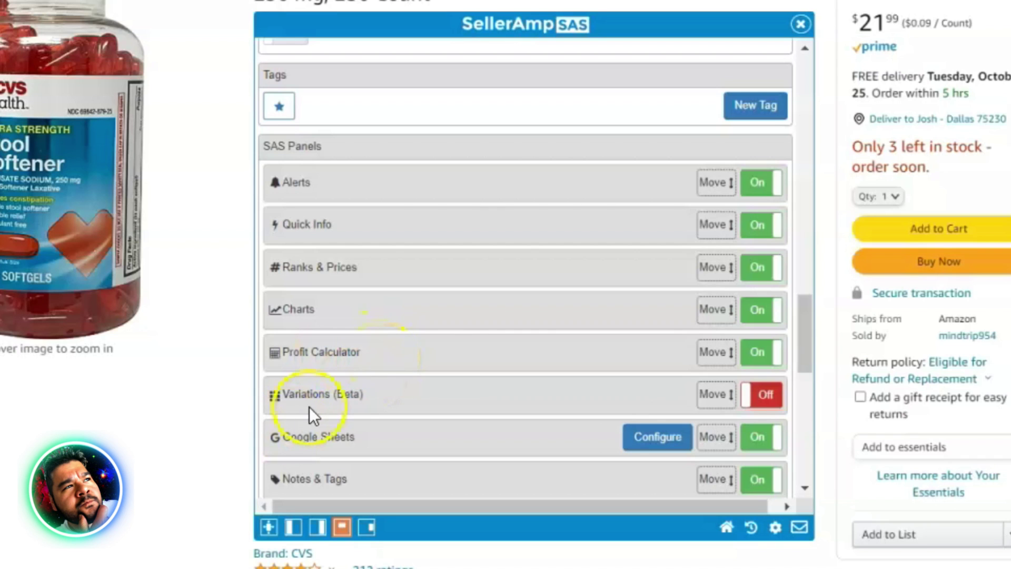
- Turn on Variations (Beta) and turn off Google Sheets, Notes & Tags and Discounts
click(769, 405)
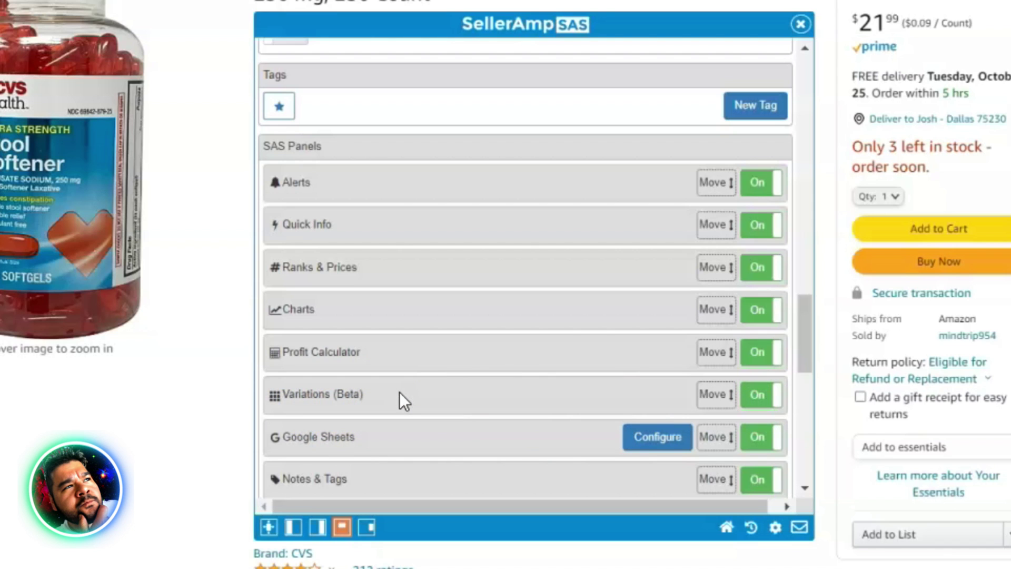
scroll(567, 333, down, 4)
scroll(568, 325, down, 2)
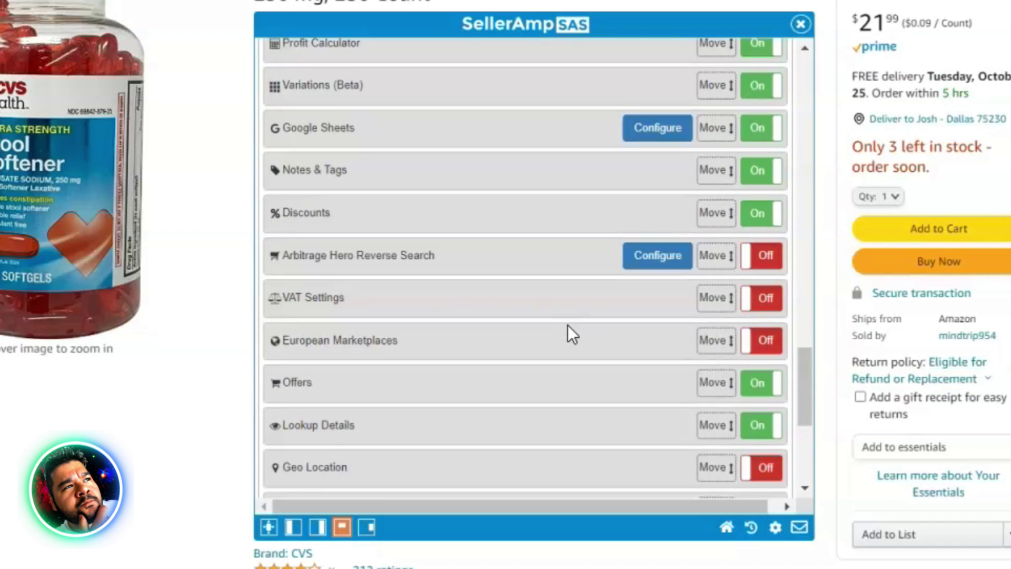
click(760, 124)
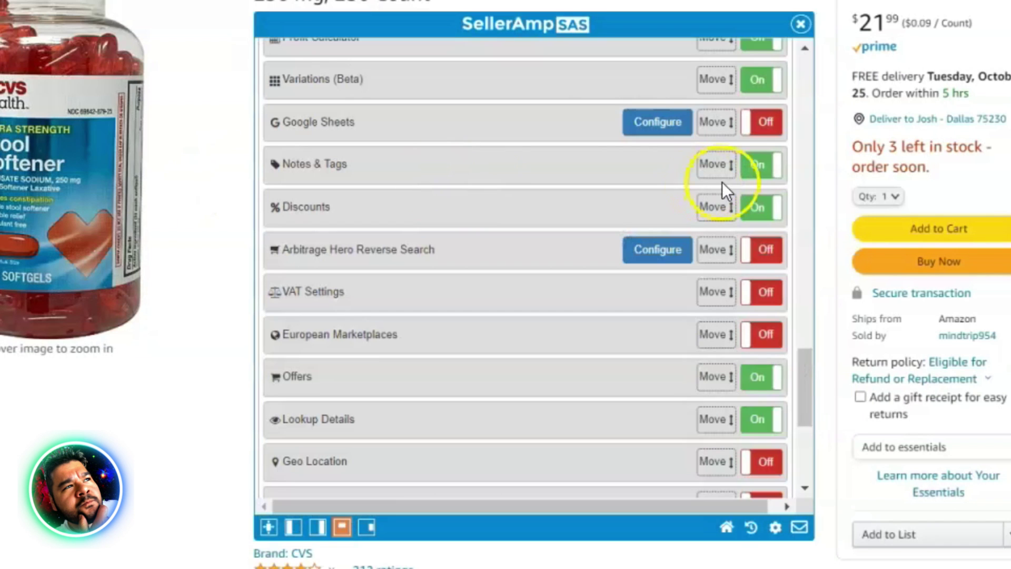
click(757, 163)
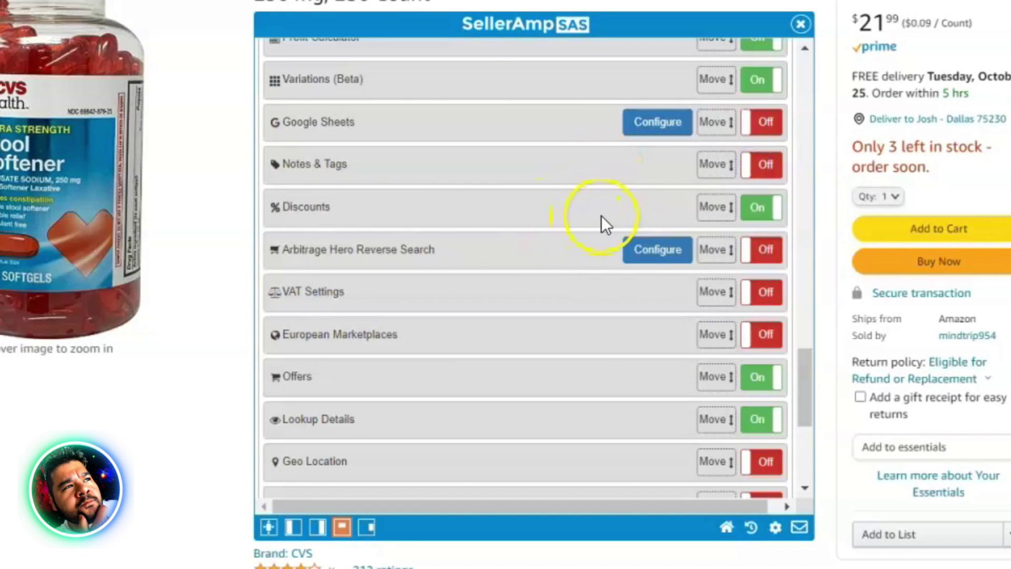
click(764, 210)
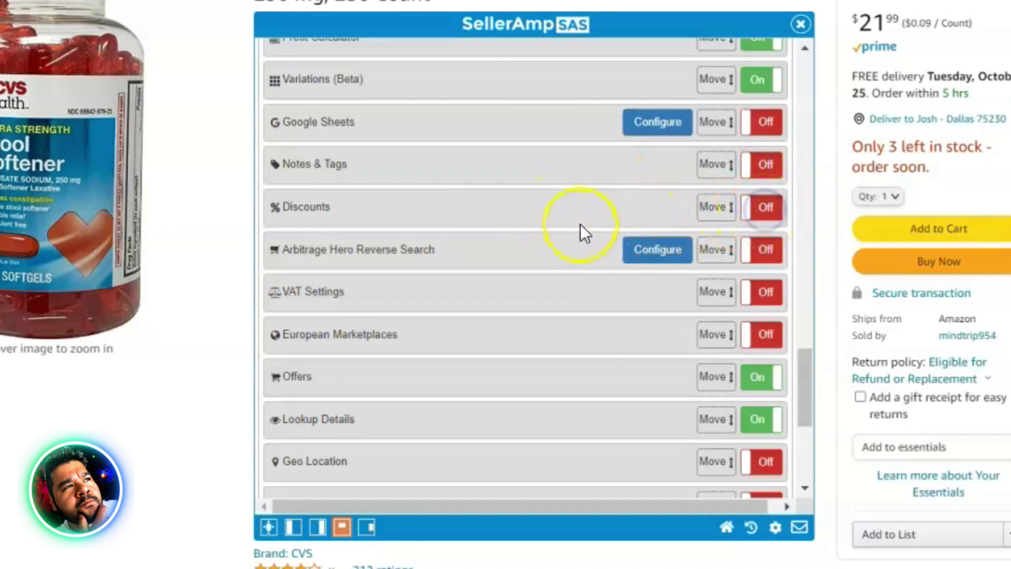
drag(299, 250, 277, 247)
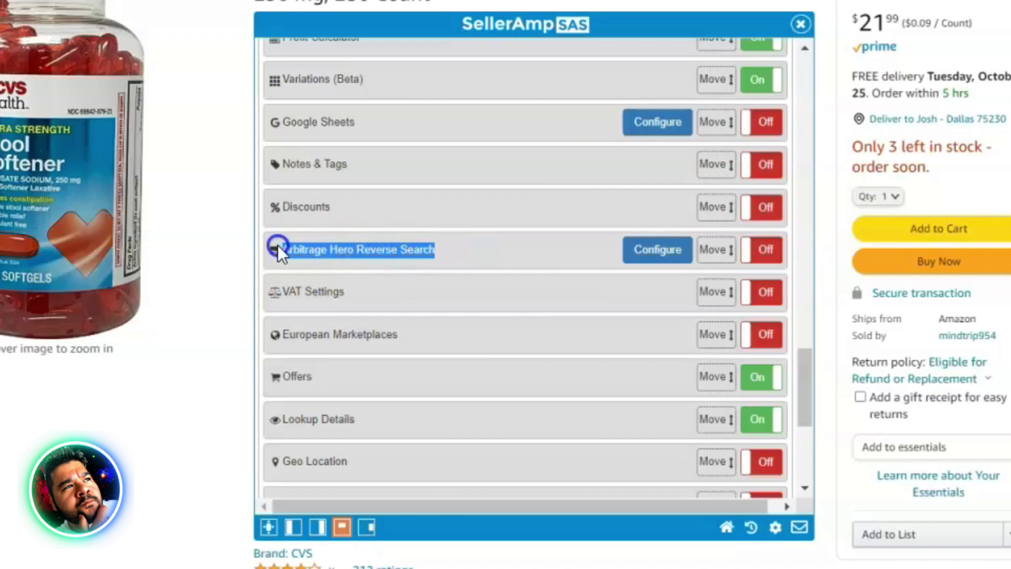
click(357, 250)
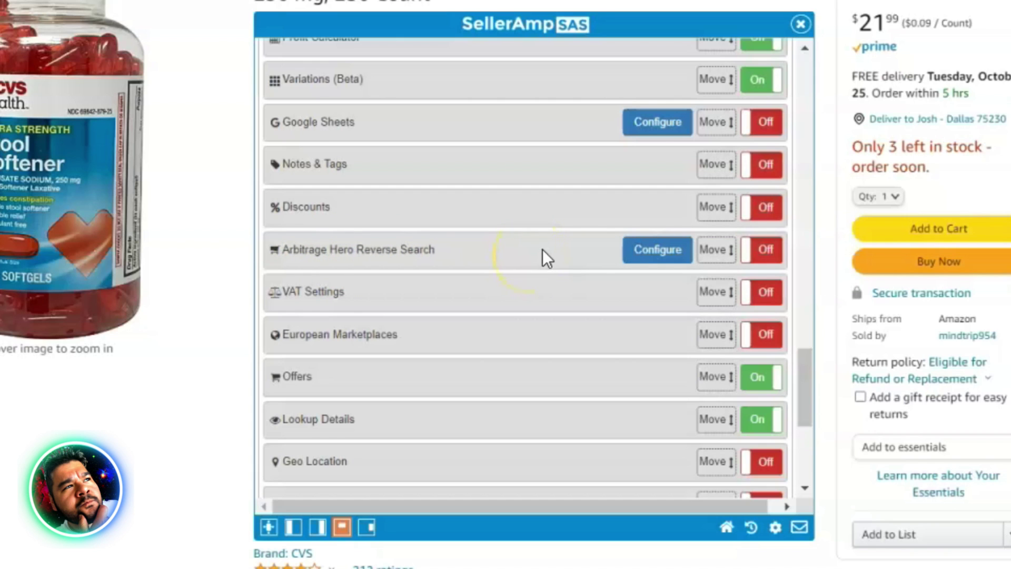
click(764, 253)
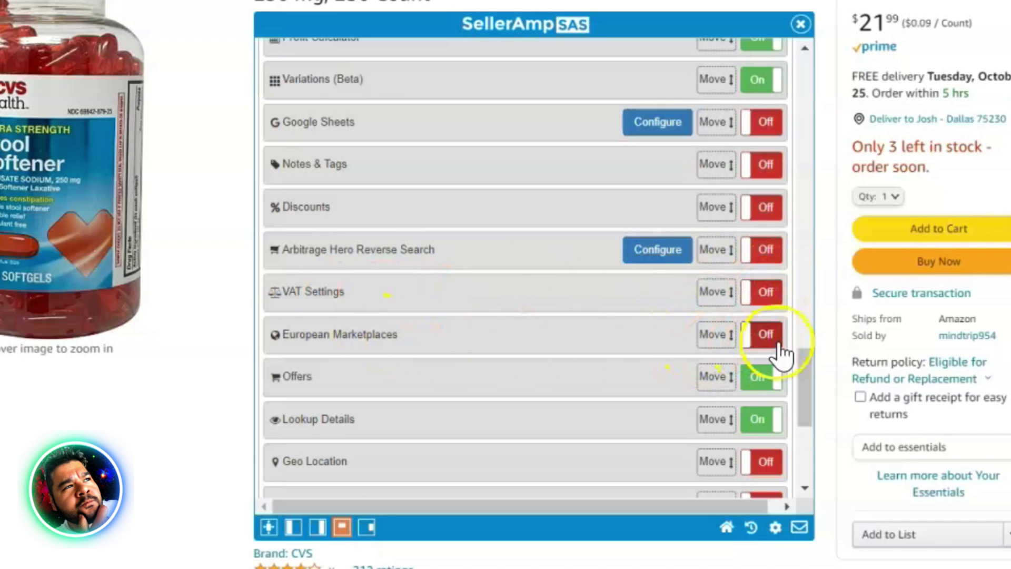
scroll(611, 337, down, 4)
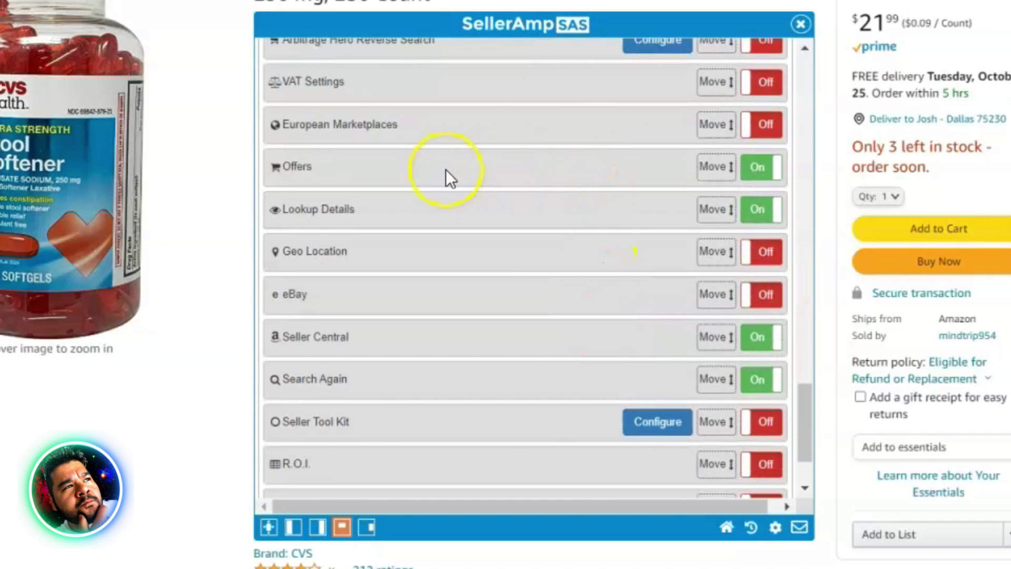
scroll(538, 269, up, 4)
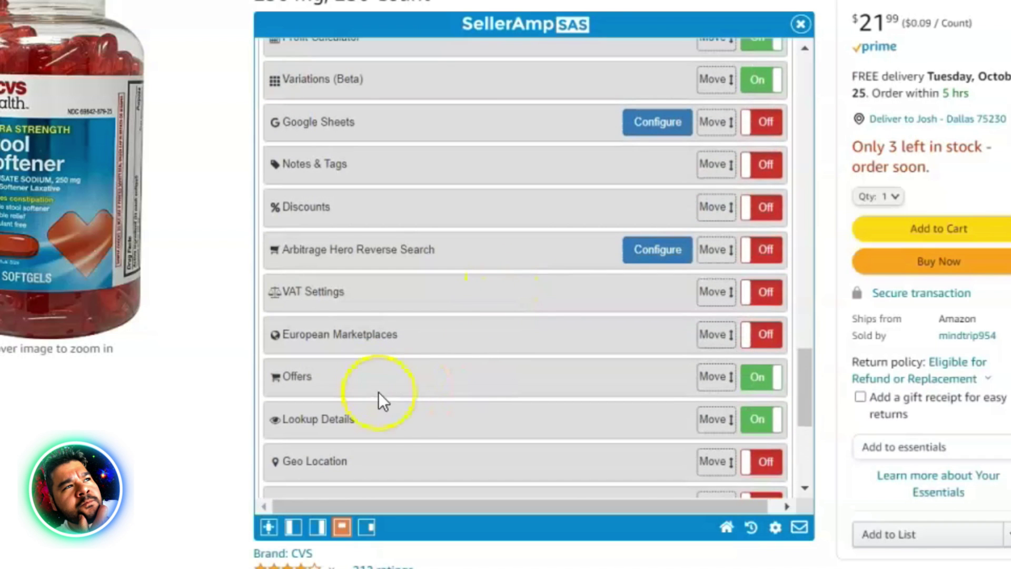
- Drag Offers up to second place, directly below Alerts and above Quick Info
drag(717, 377, 713, 259)
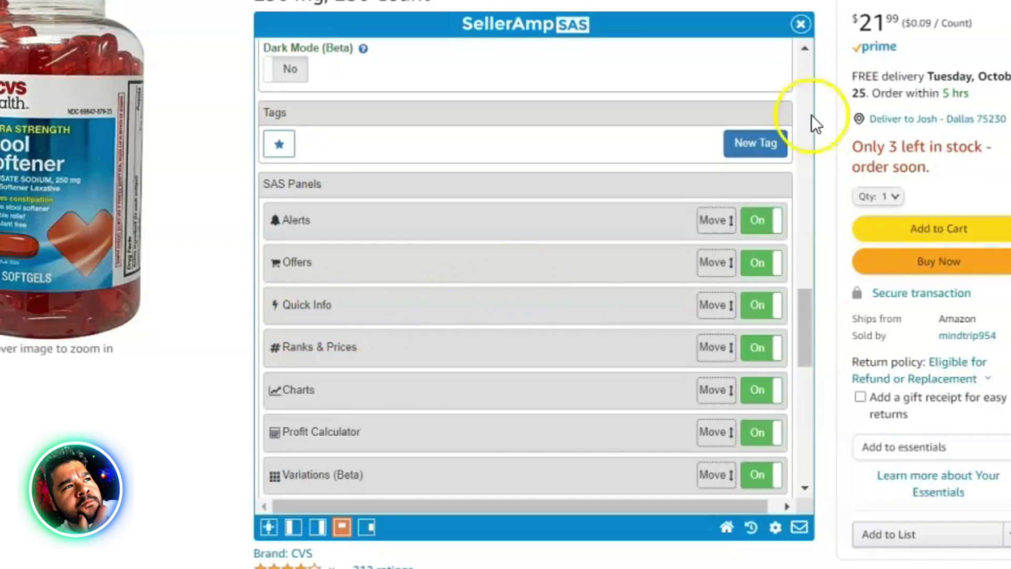
drag(849, 23, 997, 20)
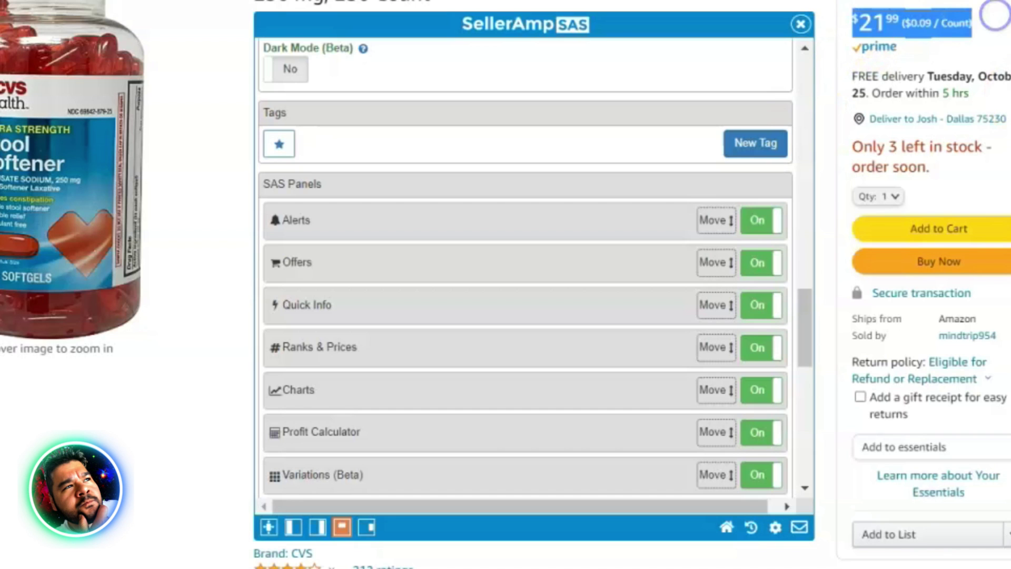
click(996, 16)
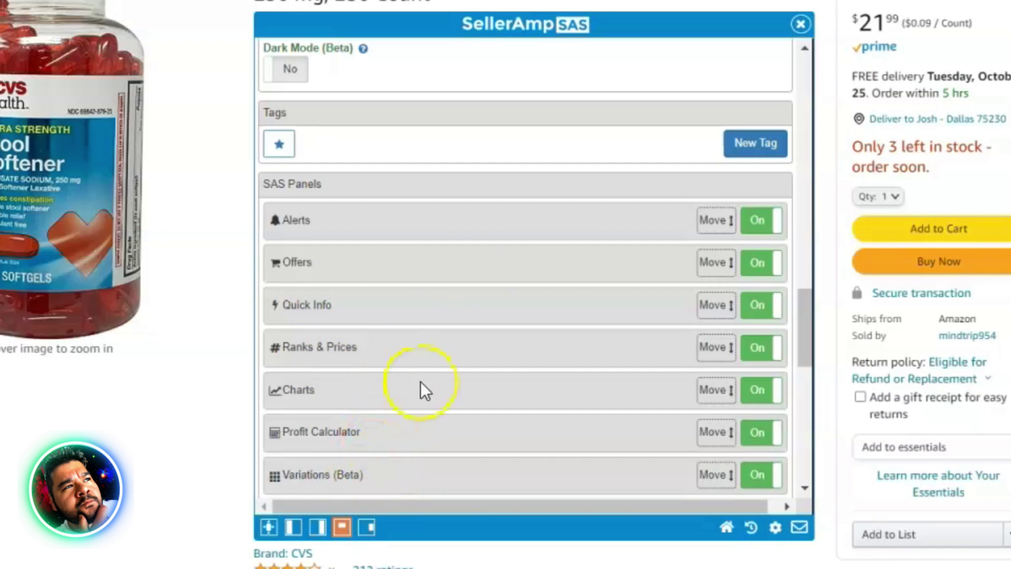
- Turn off Lookup Details and Search Again, and move Seller Central just below Variations (Beta)
scroll(513, 369, down, 6)
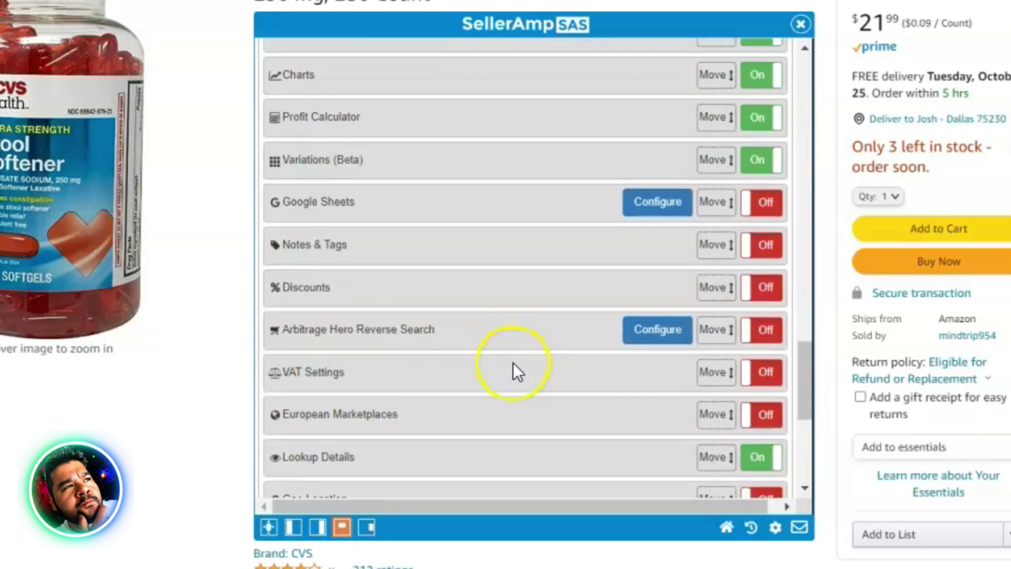
scroll(514, 363, down, 4)
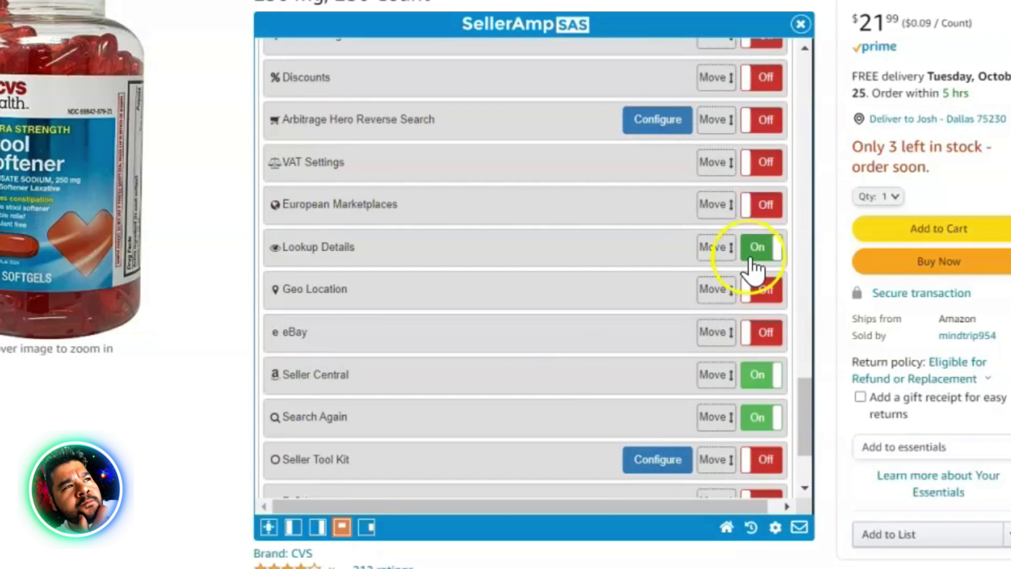
click(751, 260)
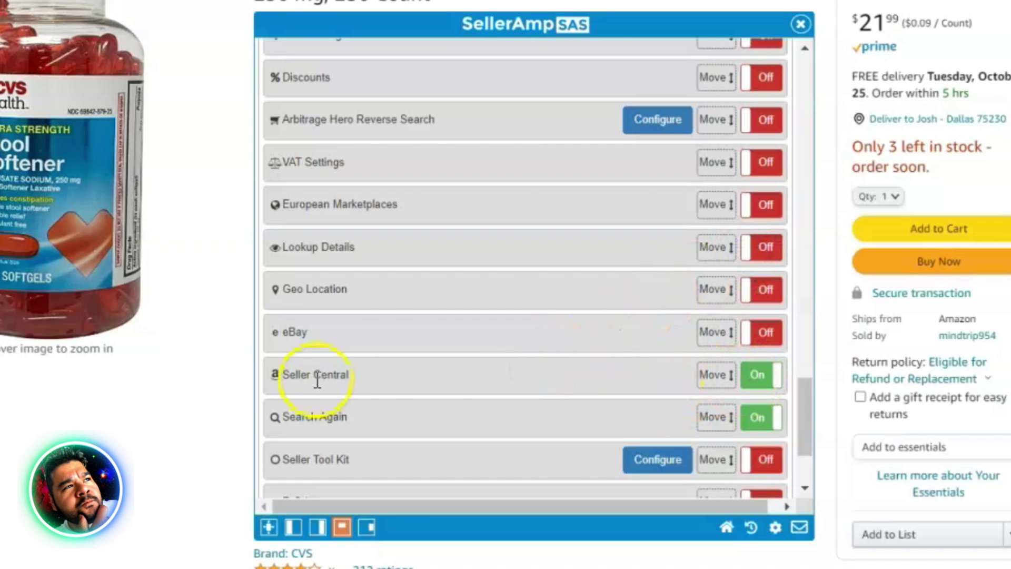
click(752, 424)
scroll(534, 398, down, 2)
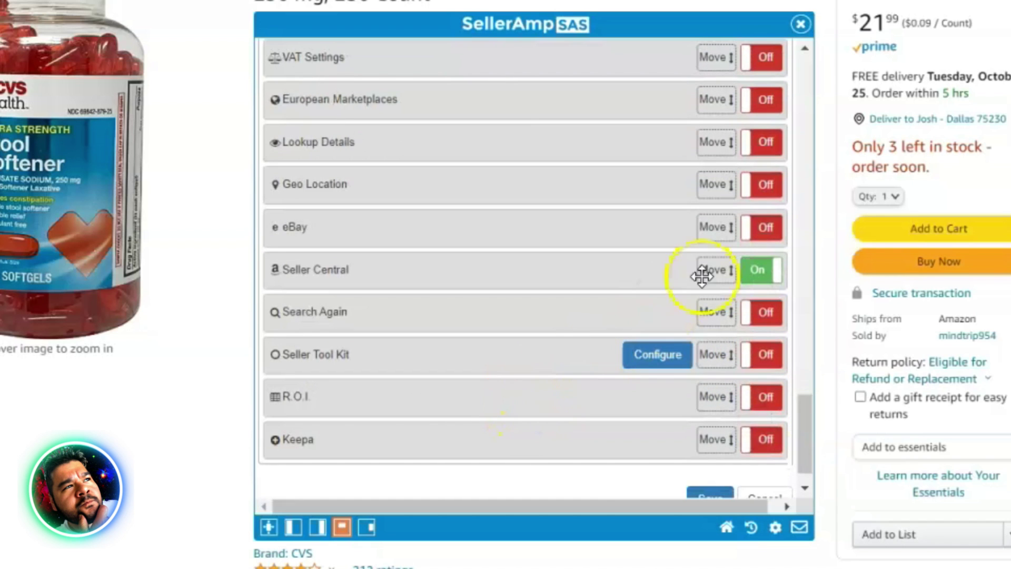
scroll(609, 341, up, 2)
drag(718, 380, 722, 168)
scroll(560, 298, up, 6)
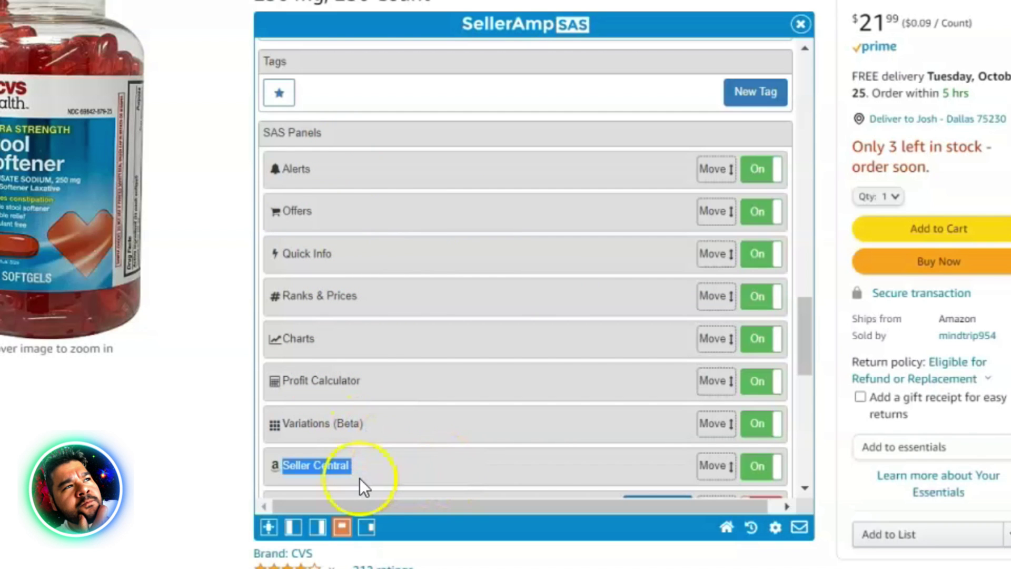
drag(807, 305, 804, 419)
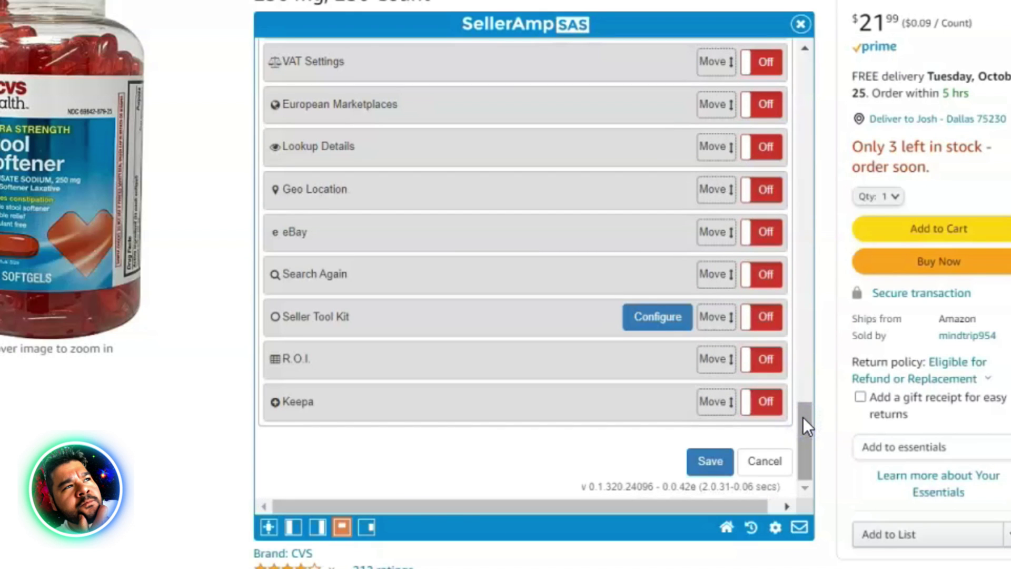
- Save the trimmed panel list, glance at Alerts, and open Quick Info showing $14.20 profit
click(714, 462)
click(712, 463)
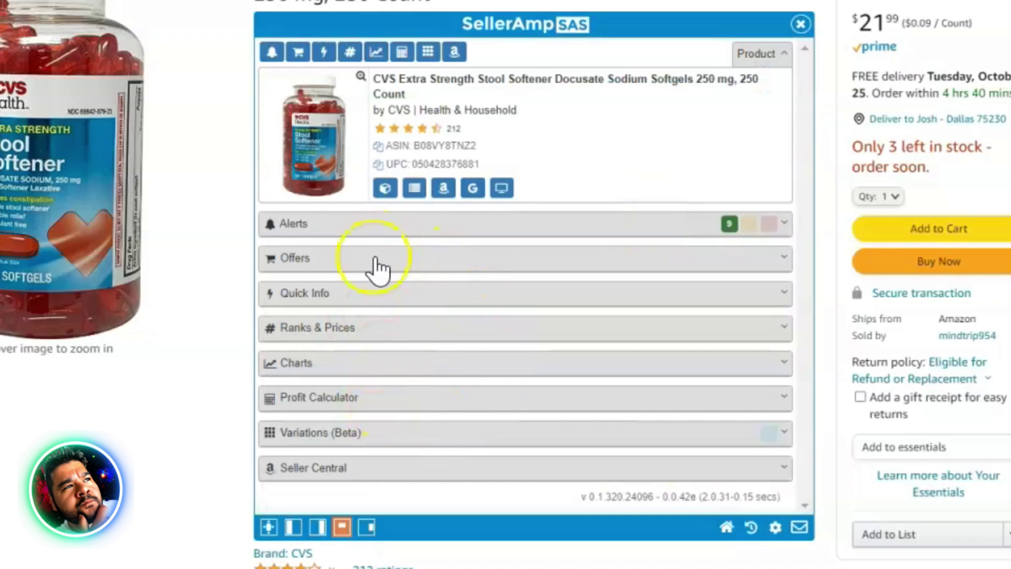
click(451, 229)
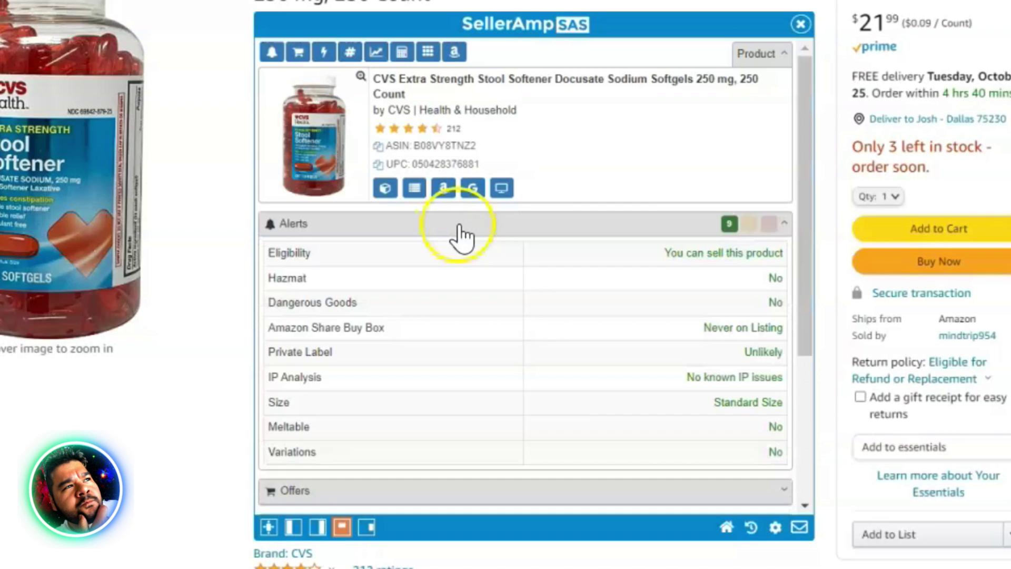
click(459, 227)
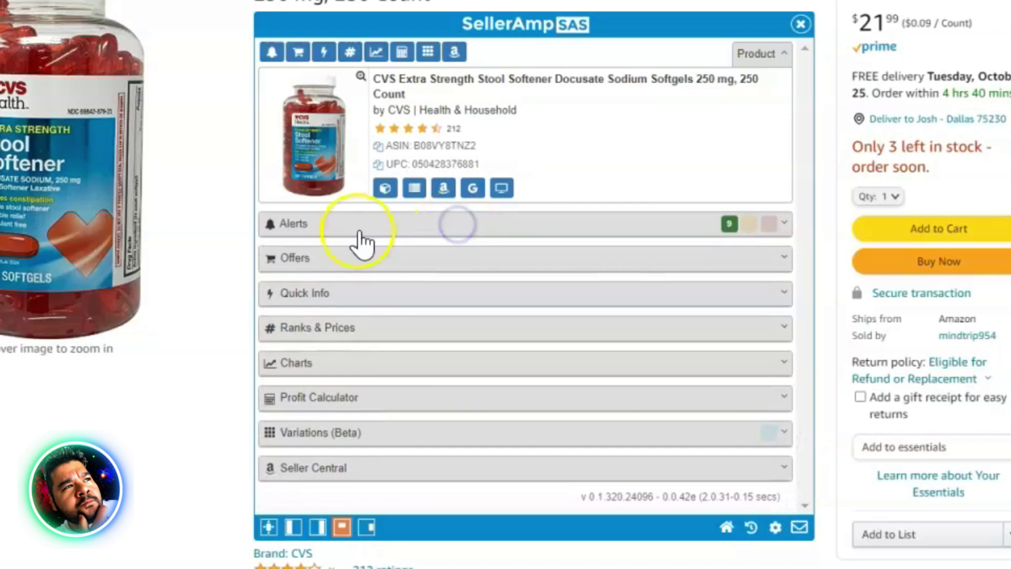
click(377, 303)
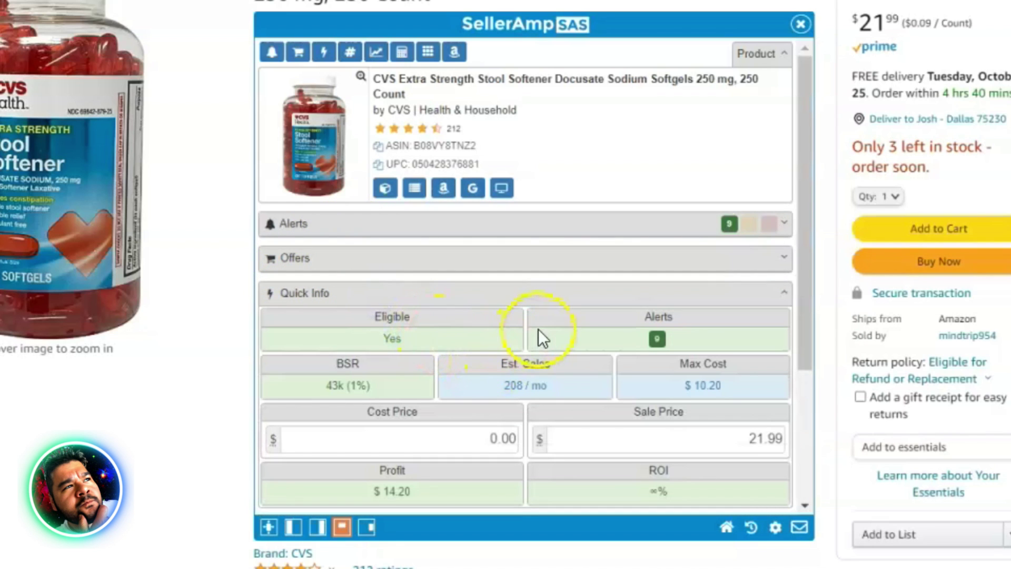
scroll(542, 334, down, 2)
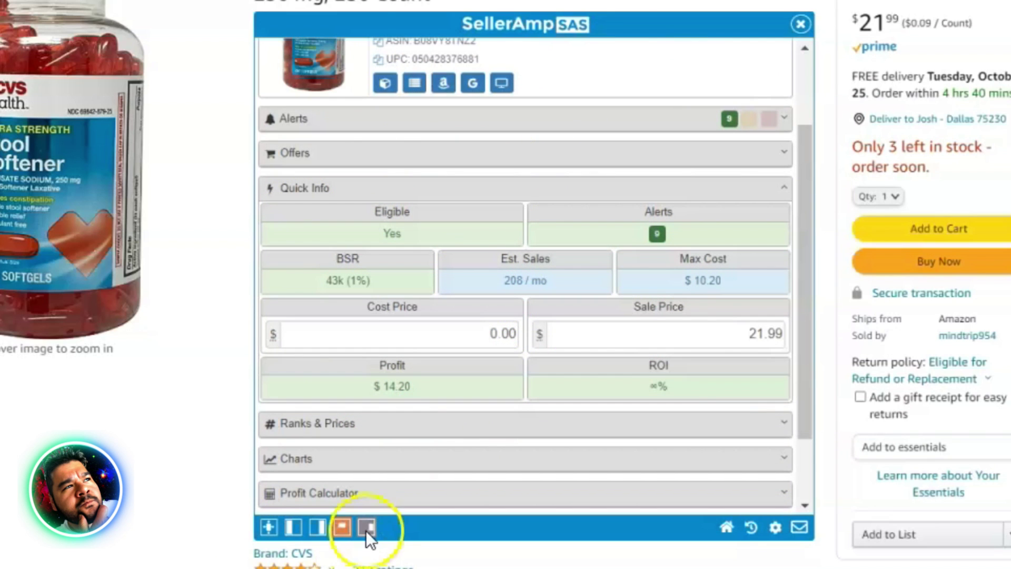
- Dock the panel to the page's right side and enter an 8.00 cost price
click(318, 529)
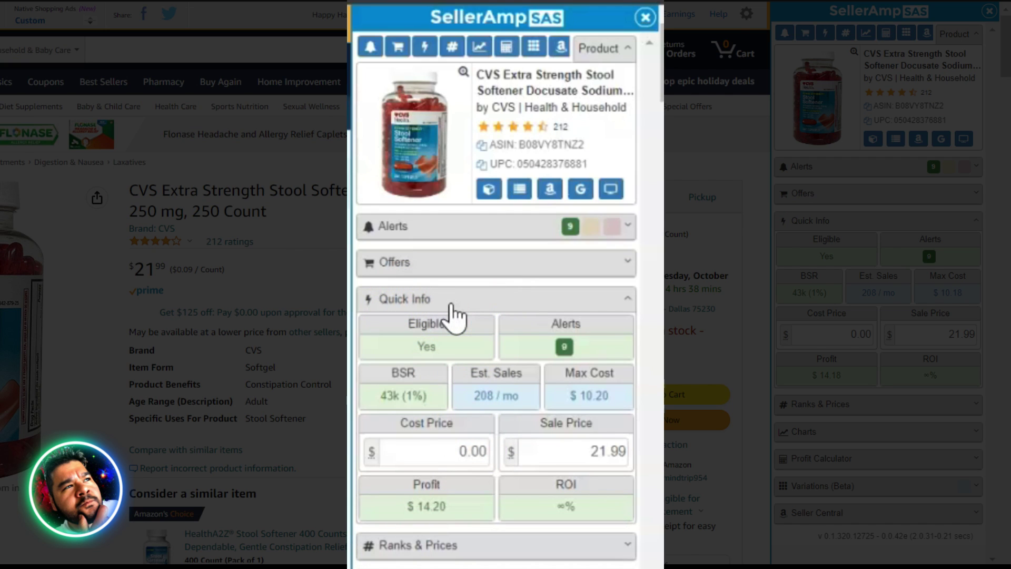
click(445, 449)
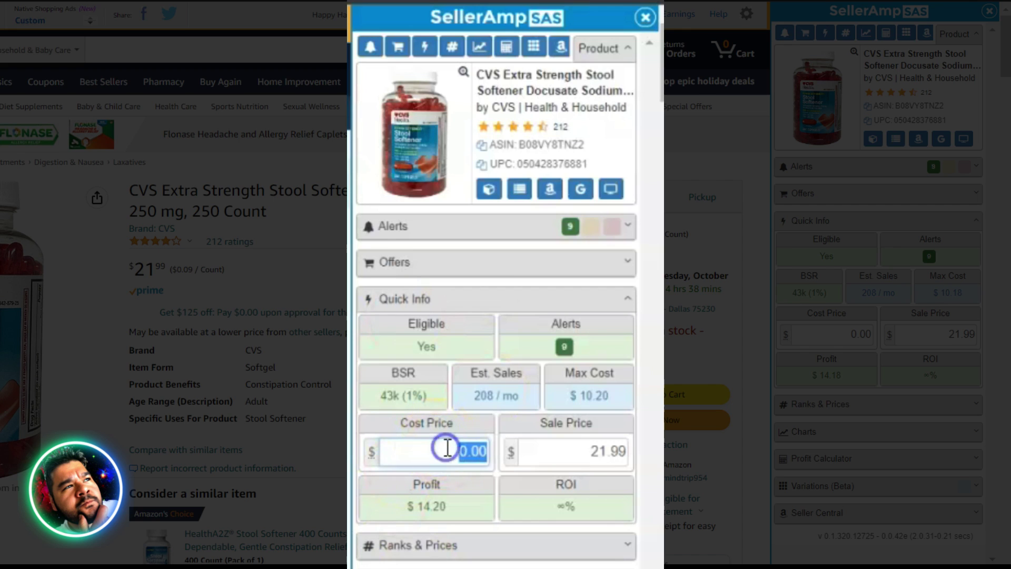
text(8)
key(Return)
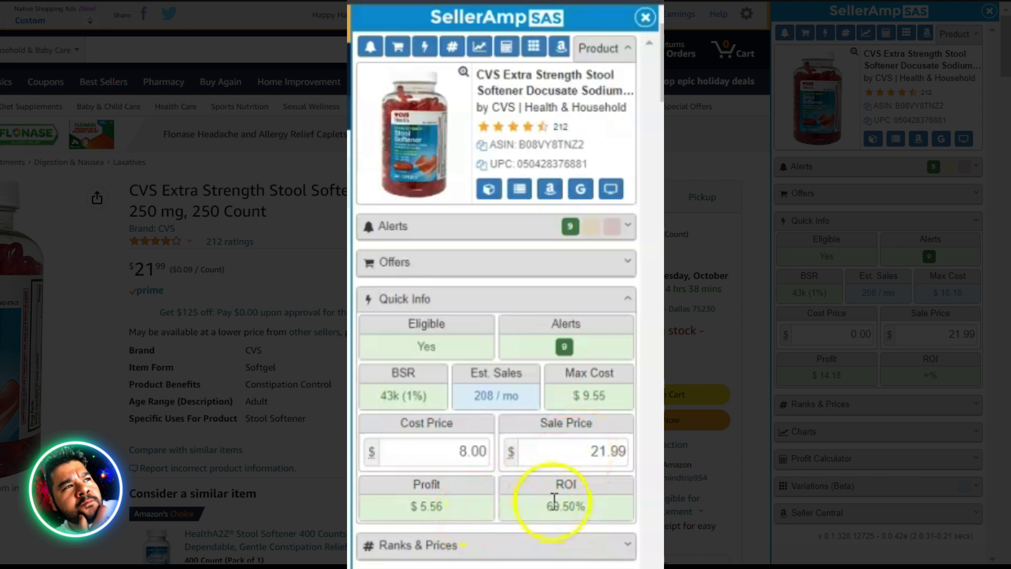
- Change the cost price to 15.00 for a $-2.00 profit and expand the eligibility alerts
double_click(464, 452)
drag(463, 451, 498, 456)
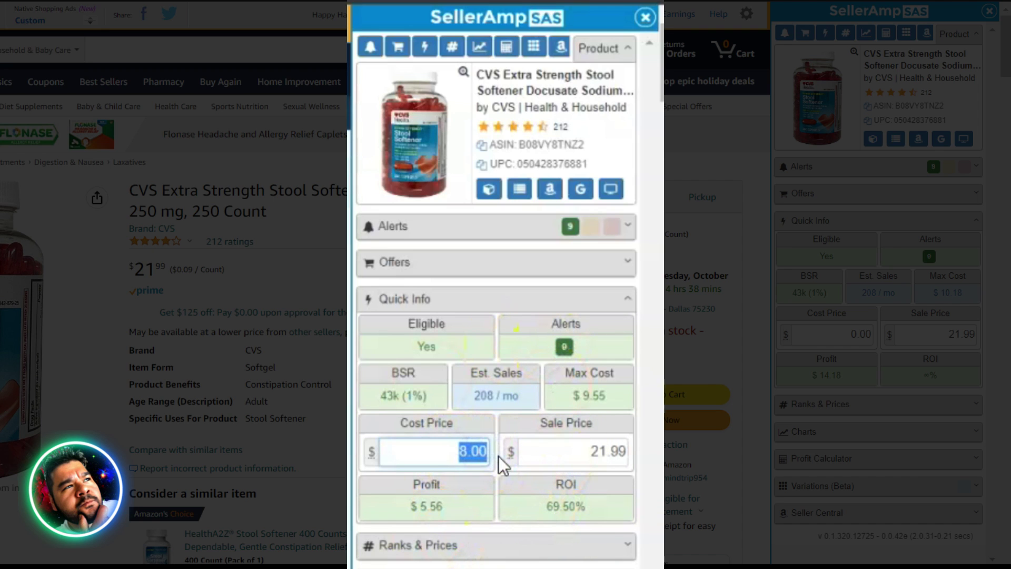
text(15)
click(395, 454)
click(349, 425)
click(409, 510)
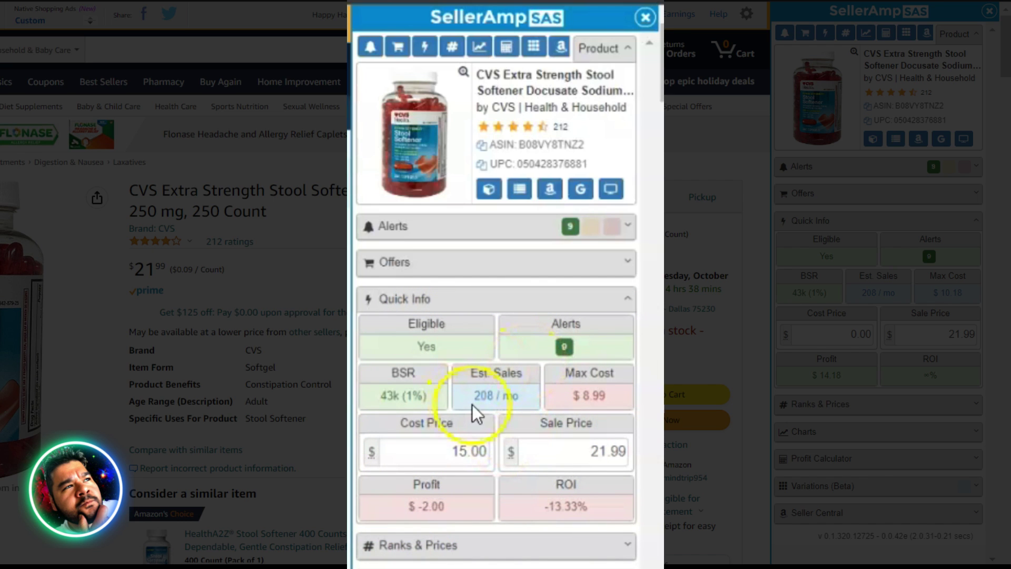
mouse_move(569, 345)
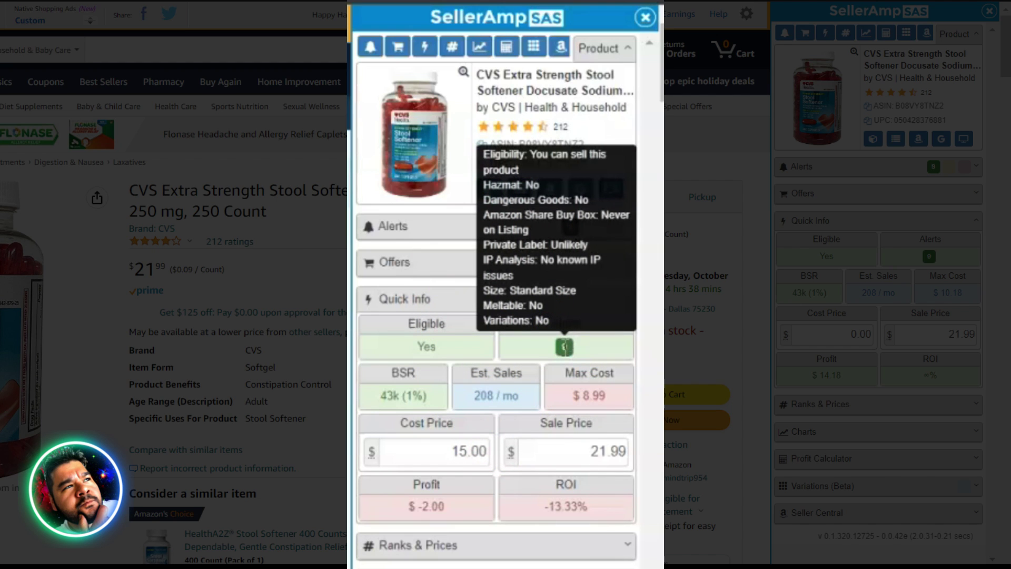
click(468, 230)
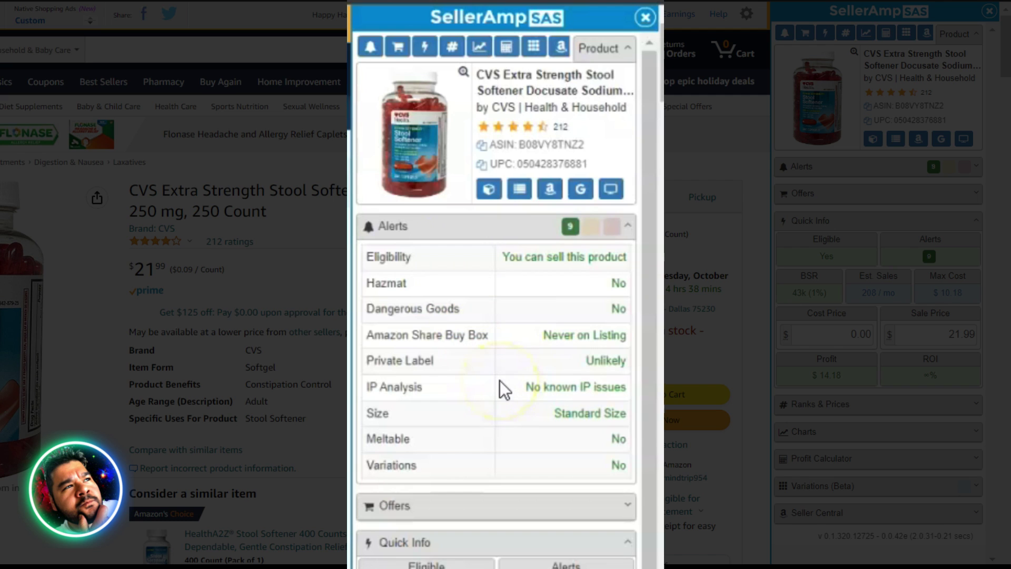
- Collapse the alerts, expand then collapse the competing Offers table, and expand Ranks & Prices
click(485, 228)
click(438, 277)
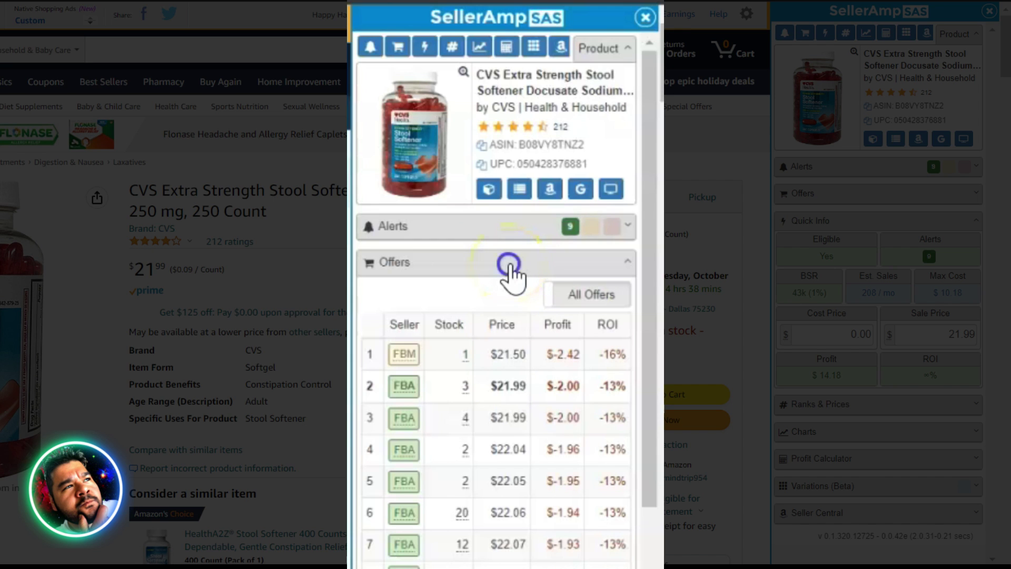
click(509, 266)
click(463, 451)
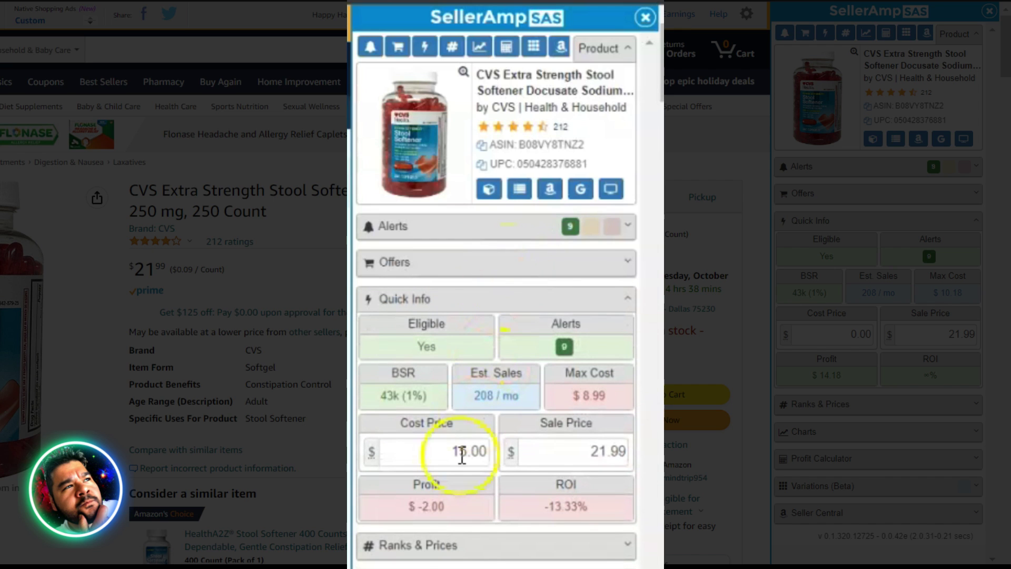
click(461, 547)
- Switch Ranks & Prices through 90-day, 180-day and lifetime averages, showing a $33.56 Buy Box
scroll(458, 266, down, 8)
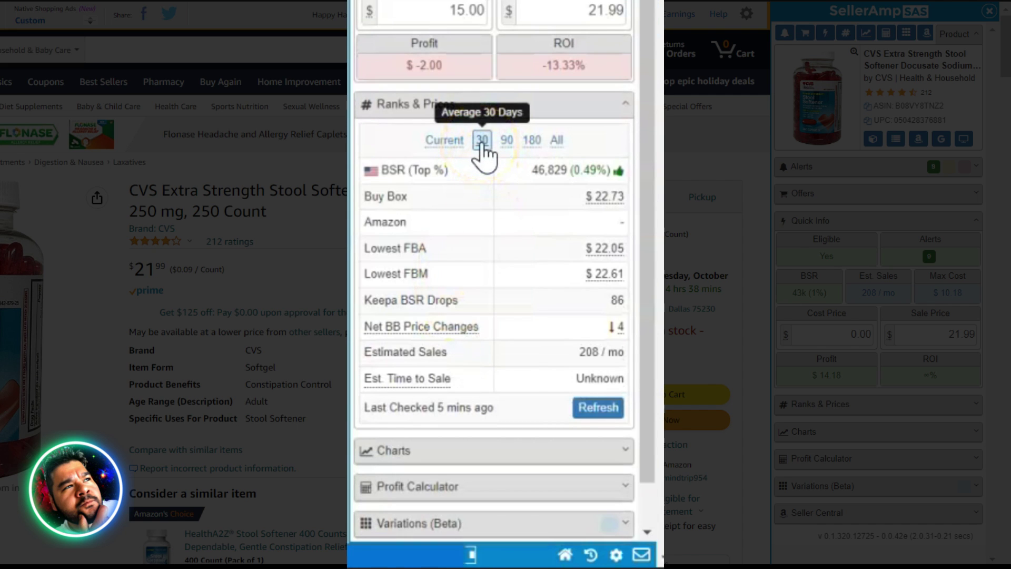
click(506, 140)
click(531, 140)
click(556, 140)
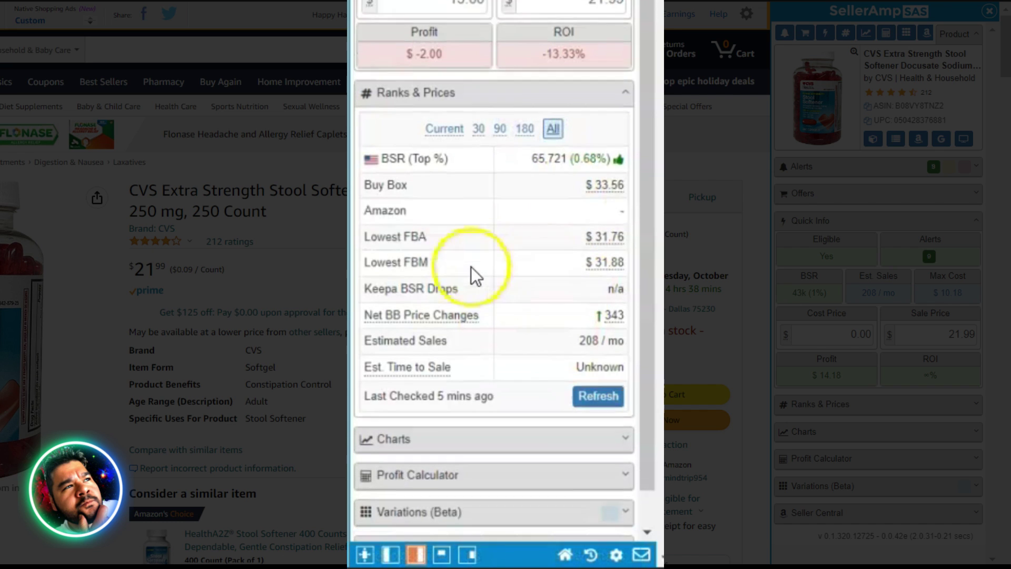
- Expand the Charts section to show the 3-month price and sales-rank graph
scroll(463, 305, down, 2)
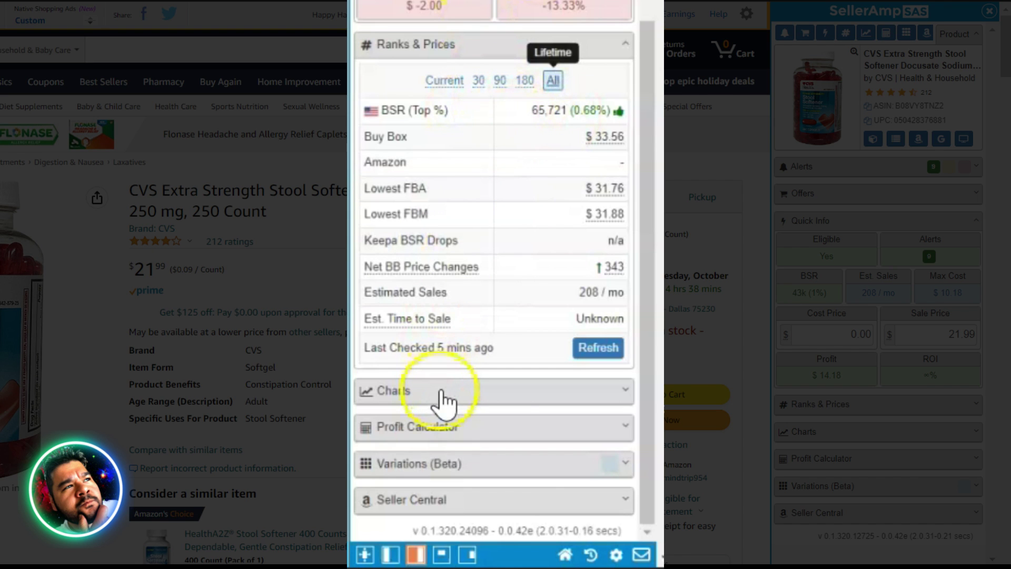
click(443, 401)
scroll(444, 393, down, 5)
scroll(444, 387, down, 3)
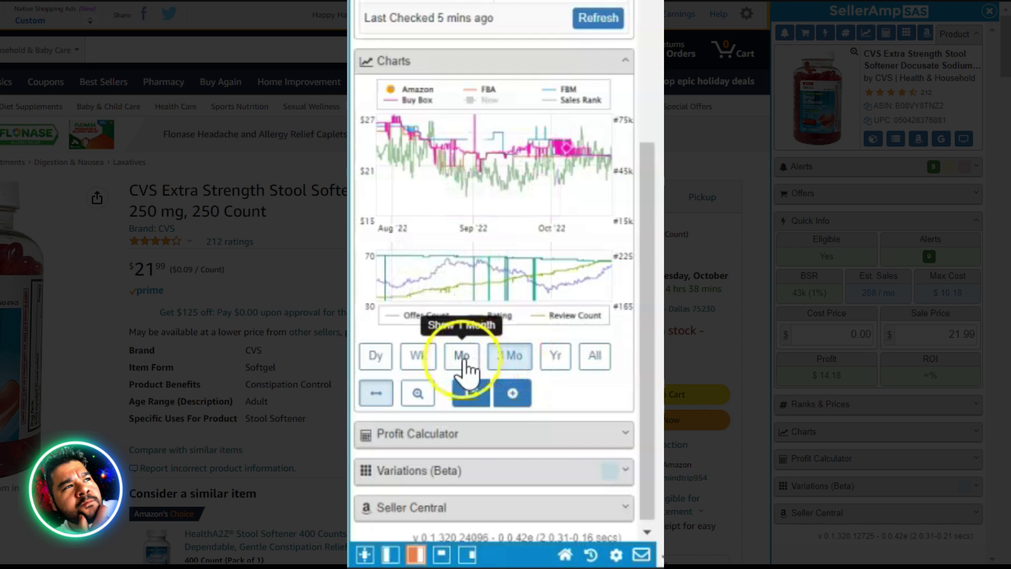
- Narrow the chart history from month to week to a single day
click(464, 363)
click(422, 366)
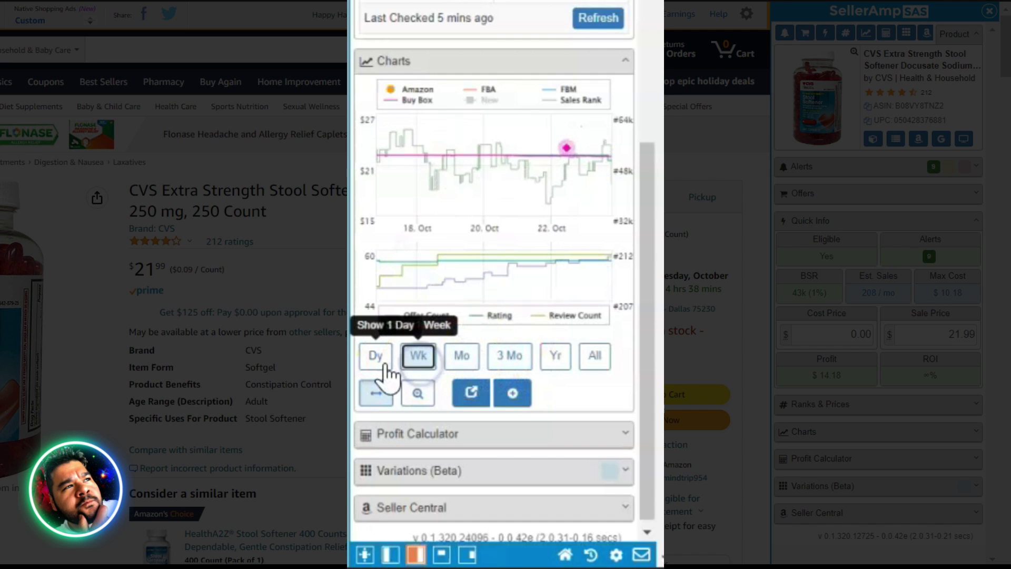
click(379, 364)
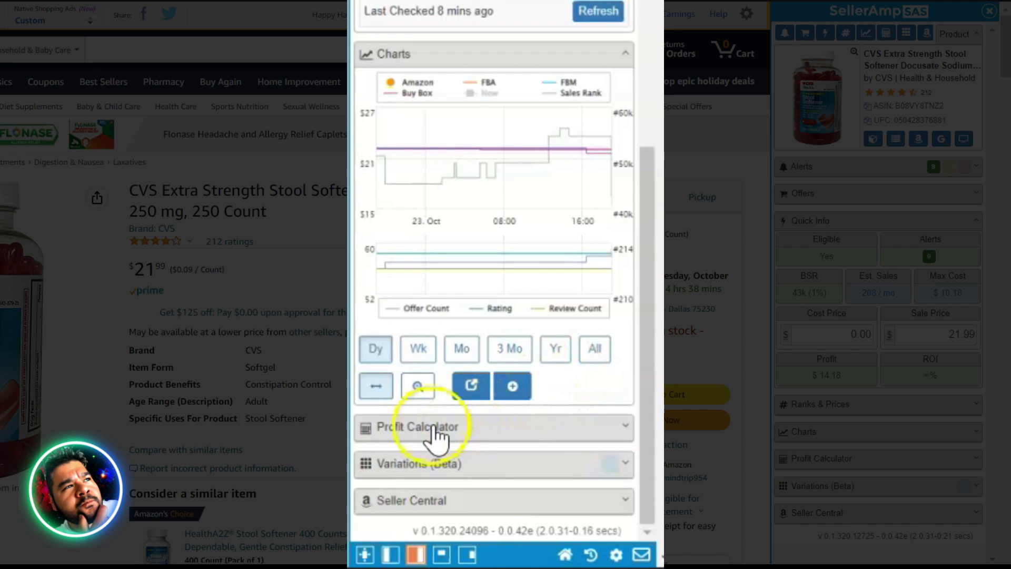
- Expand the Profit Calculator showing -9.10% margin and $24.35 breakeven sale price
click(431, 429)
drag(639, 379, 599, 160)
drag(652, 102, 656, 466)
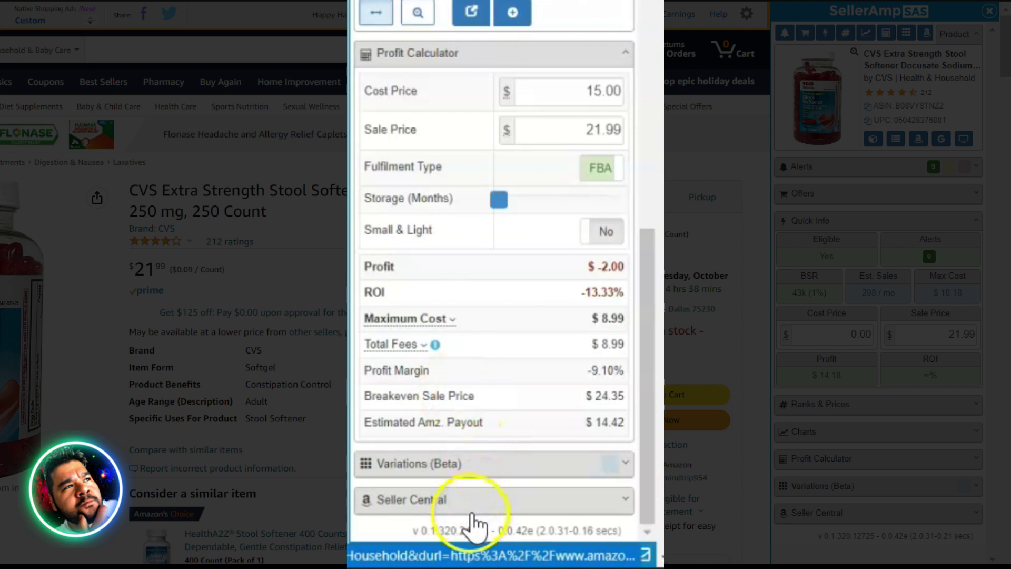
- Expand the Seller Central shortcuts to check them, then collapse the section
click(477, 501)
scroll(490, 500, down, 2)
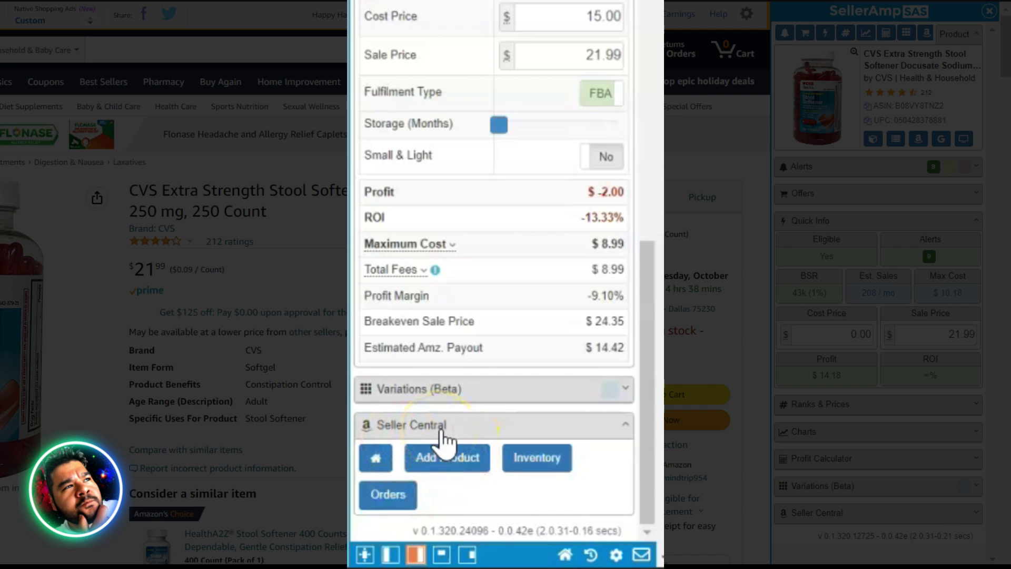
click(608, 426)
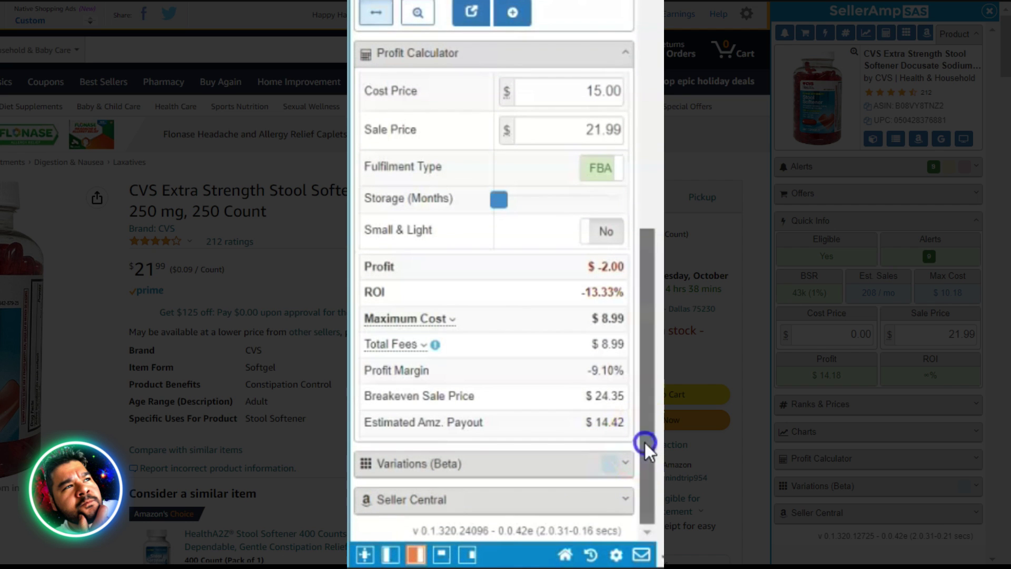
- Collapse the Charts and Ranks & Prices sections
scroll(591, 52, up, 3)
drag(646, 221, 648, 101)
click(561, 235)
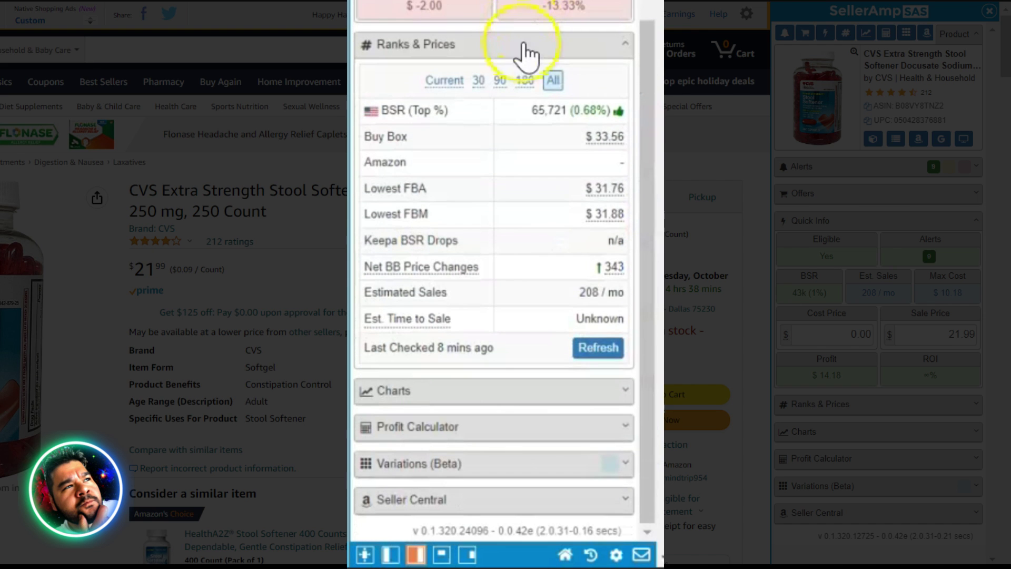
click(523, 45)
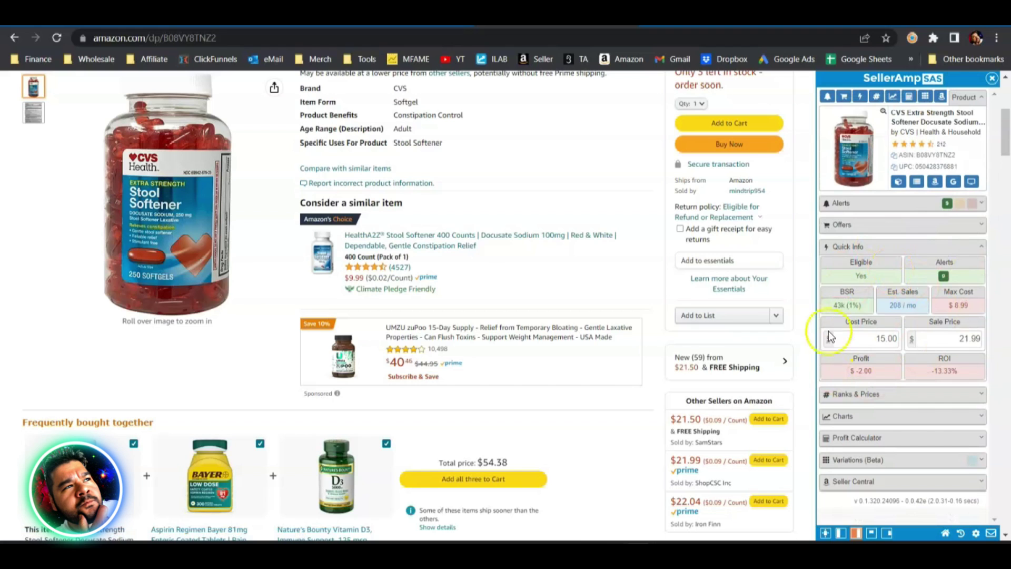